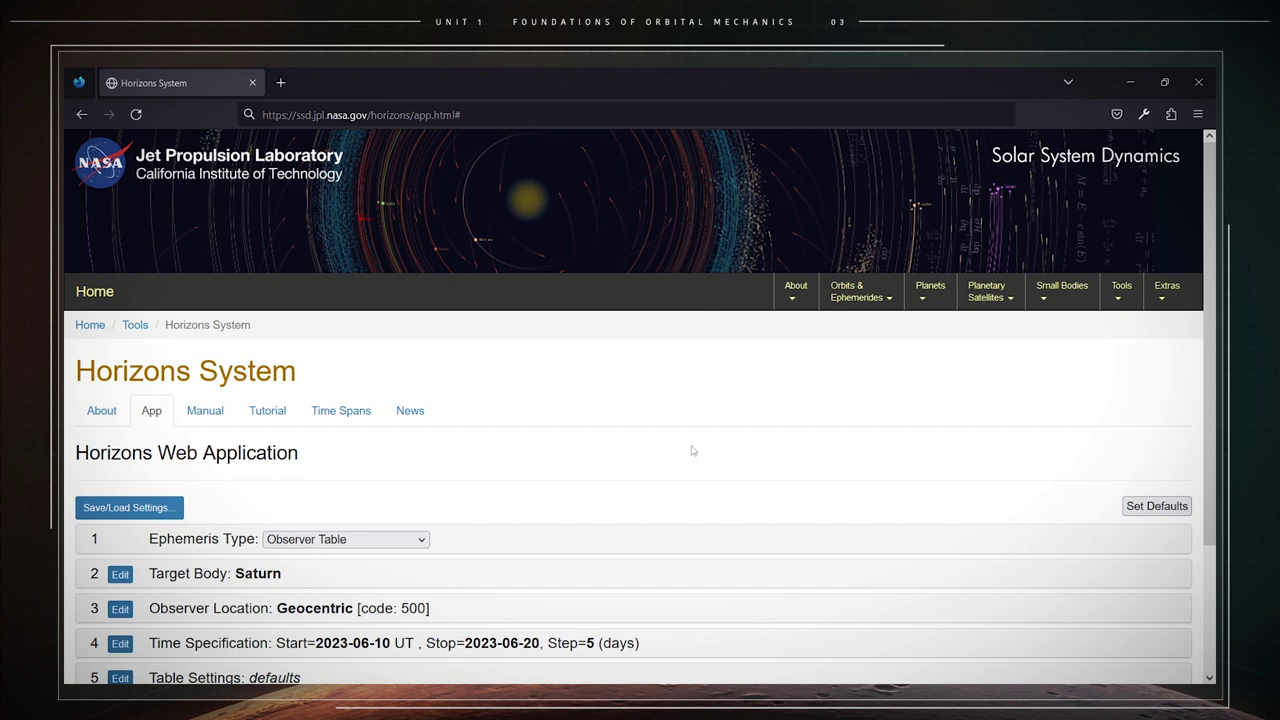
scroll(691, 451, down, 2)
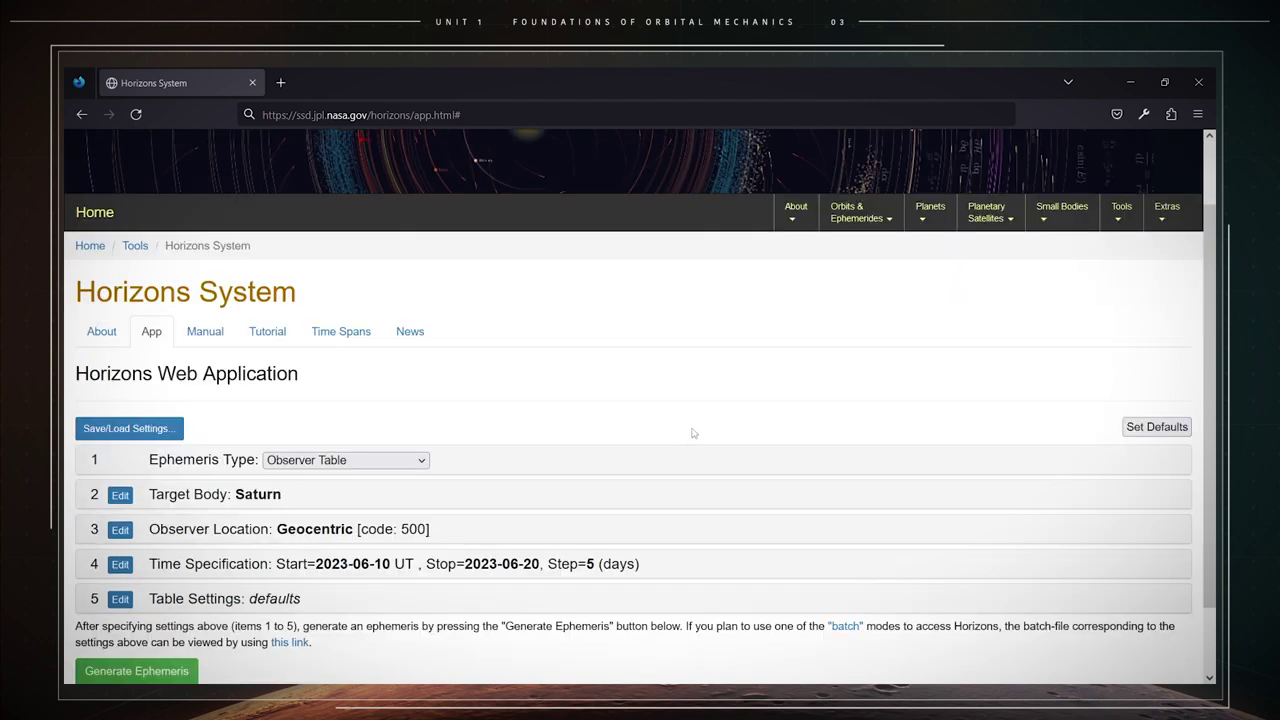
scroll(693, 433, down, 2)
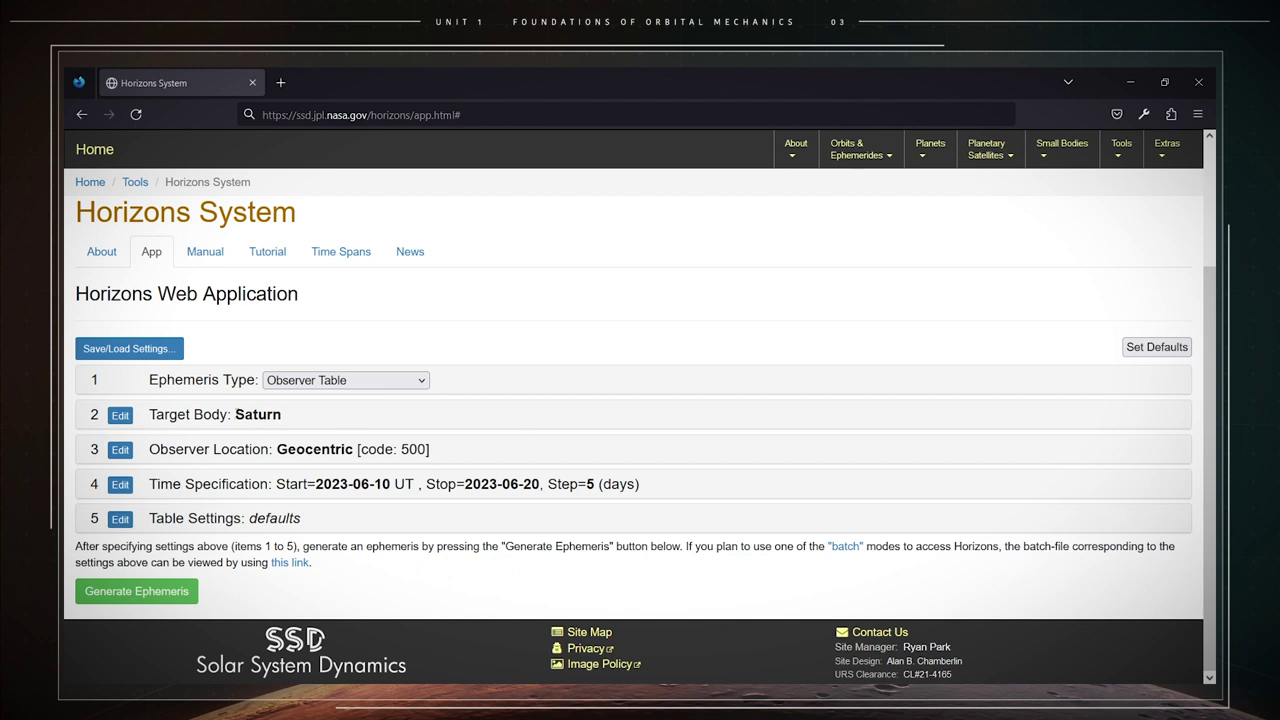
drag(257, 380, 148, 380)
drag(291, 419, 149, 416)
click(149, 416)
drag(468, 460, 148, 450)
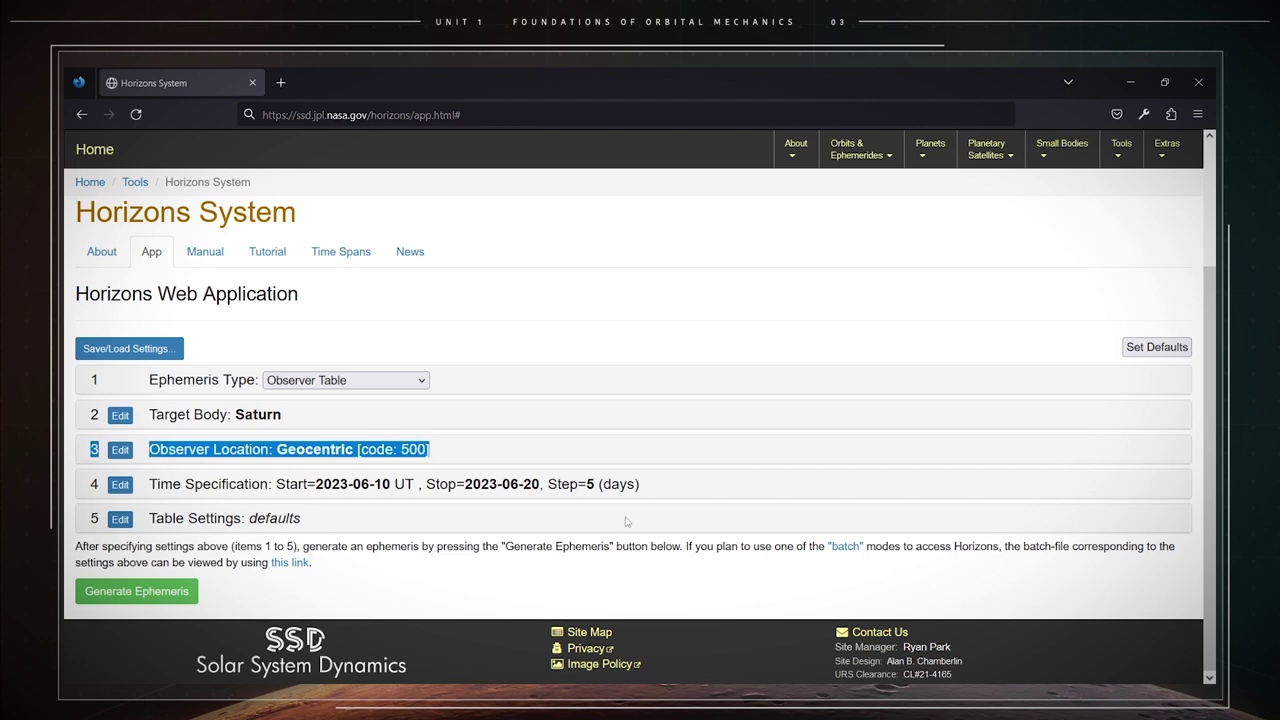
drag(650, 488, 150, 486)
click(150, 486)
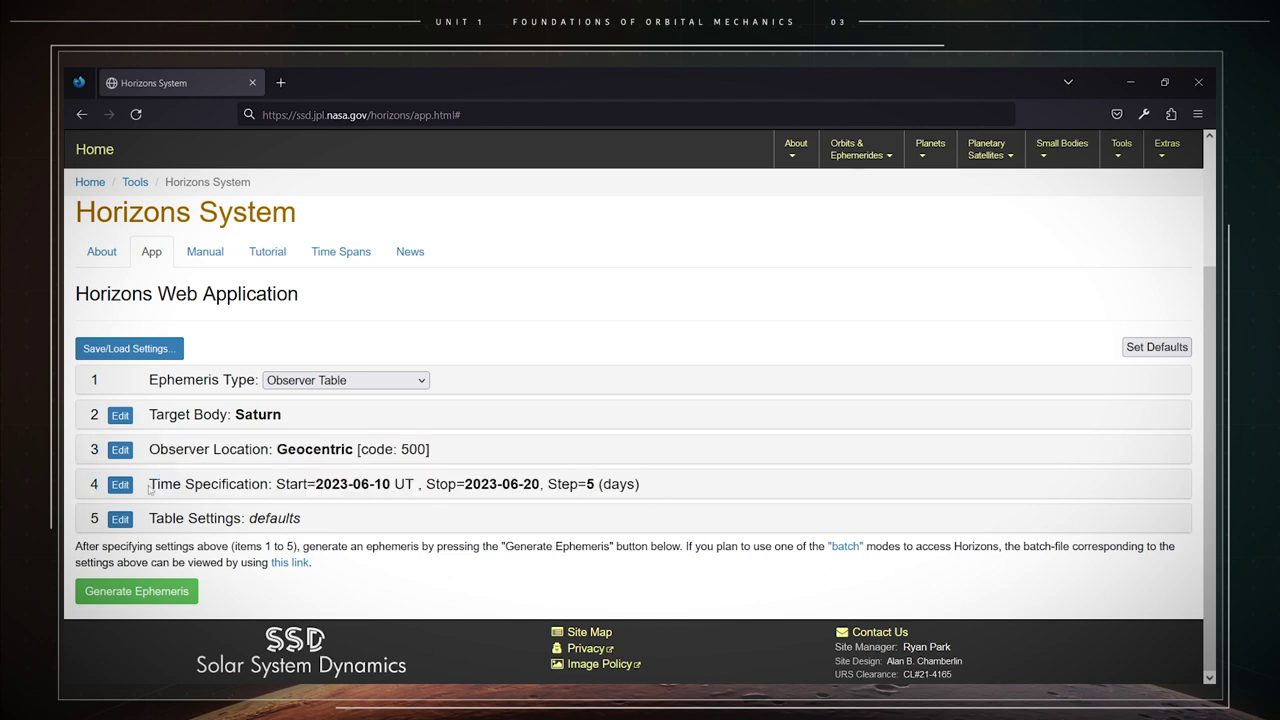
triple_click(150, 486)
drag(310, 527, 150, 519)
click(150, 519)
triple_click(150, 518)
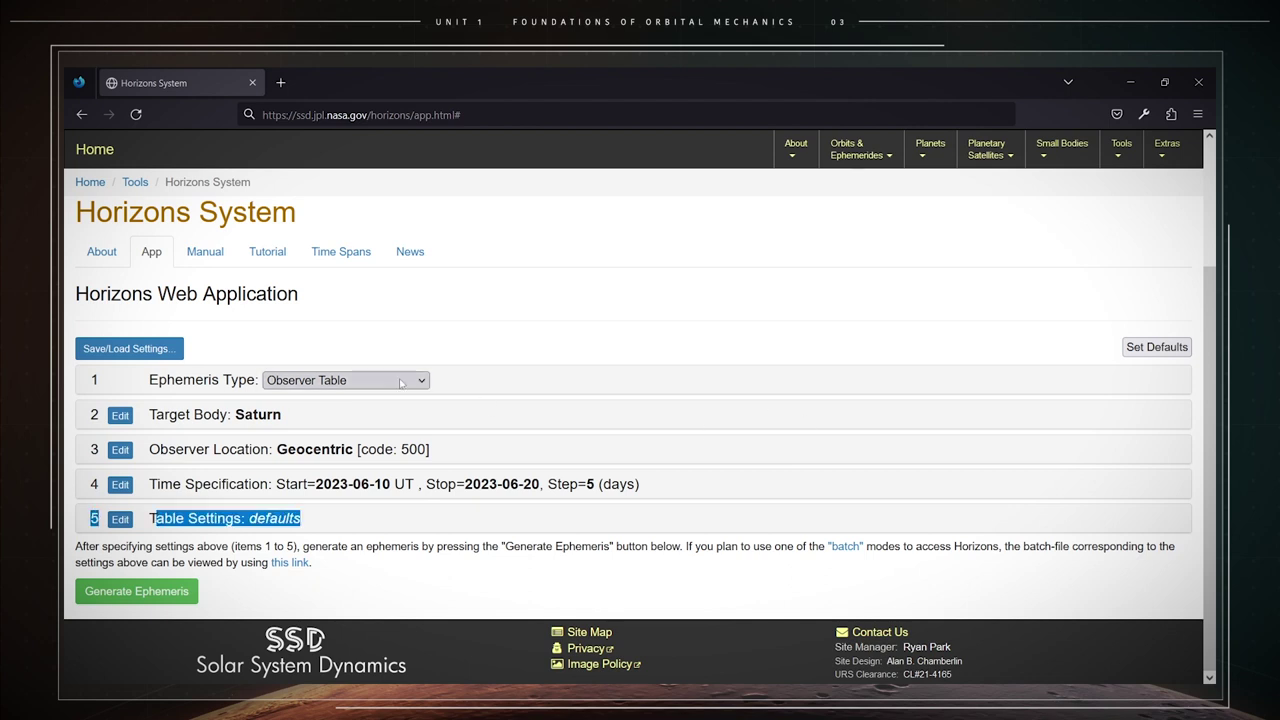
drag(259, 381, 159, 381)
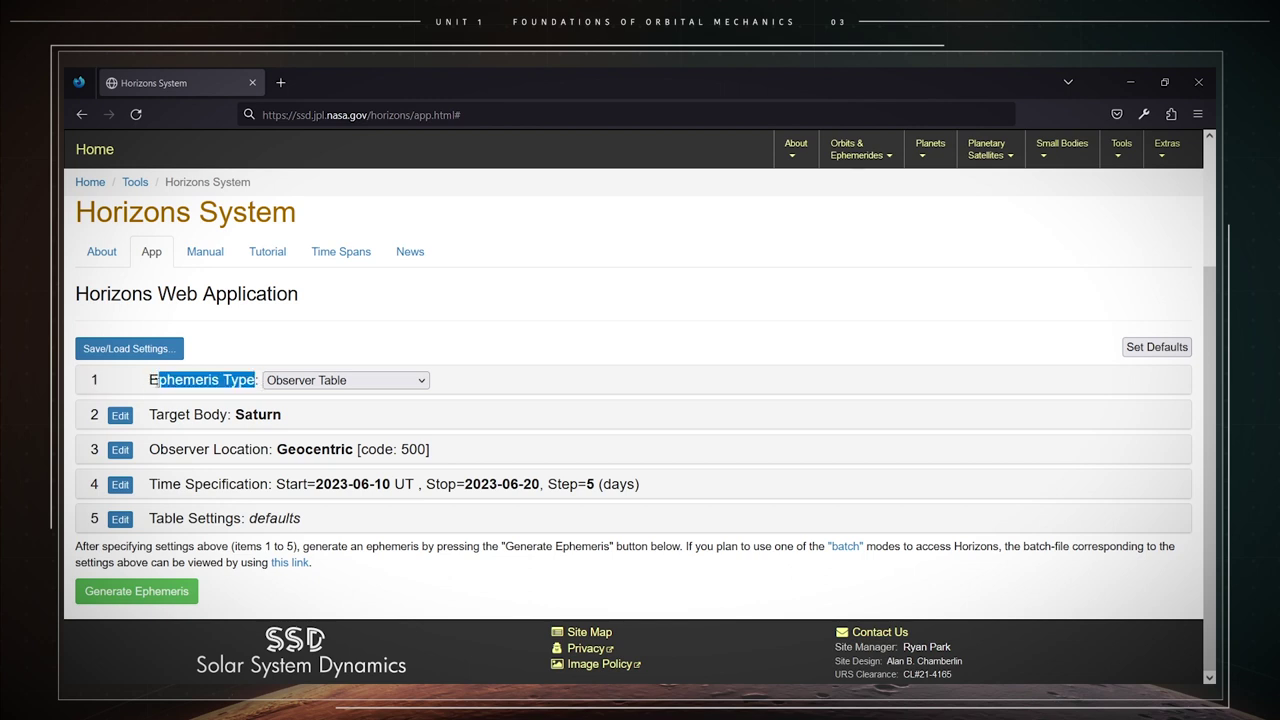
Step: Change the ephemeris type to Vector Table and highlight the Target Body: Saturn line
click(406, 381)
click(347, 425)
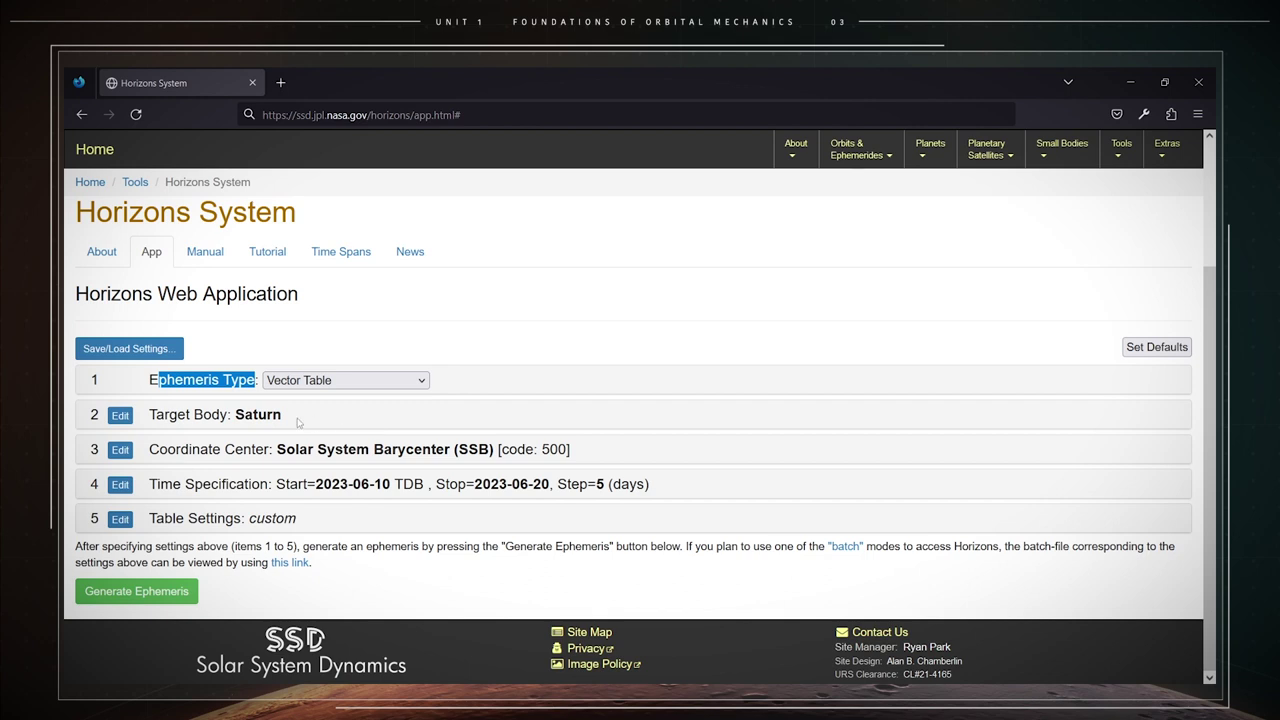
drag(297, 421, 149, 418)
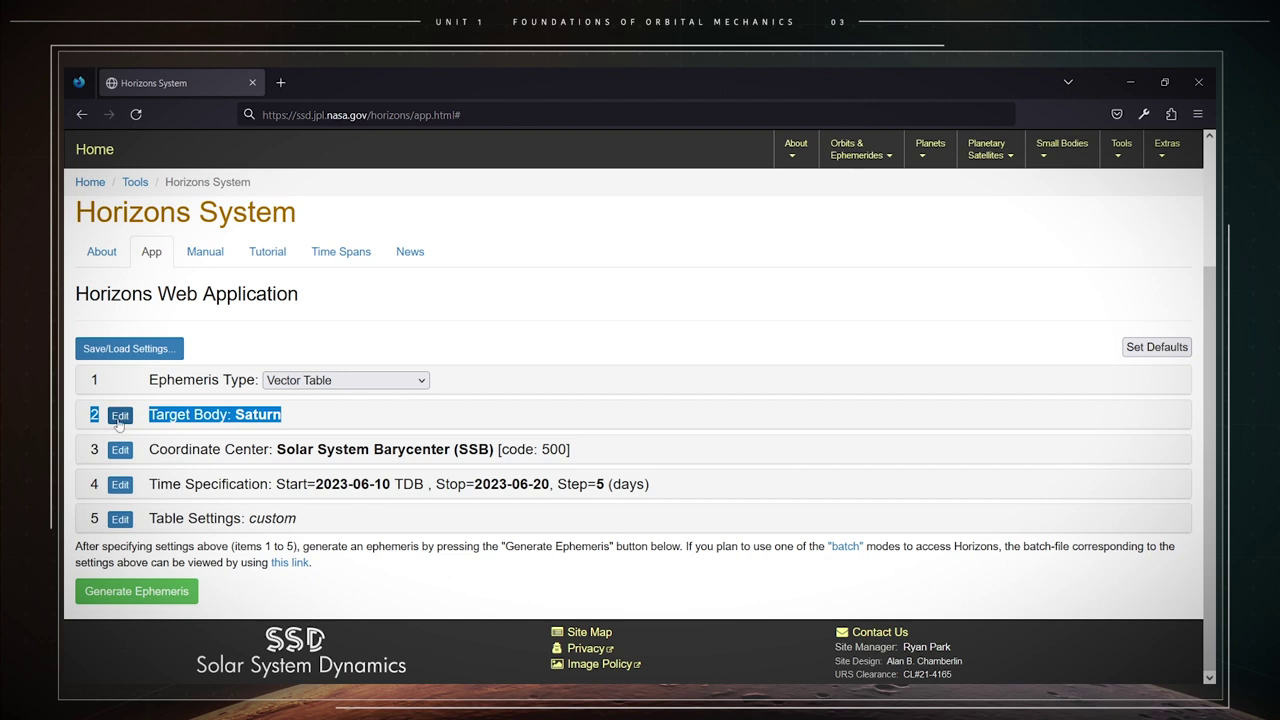
Step: Search for 'Ma' and select MB: Mars as the target body, replacing Saturn
click(120, 415)
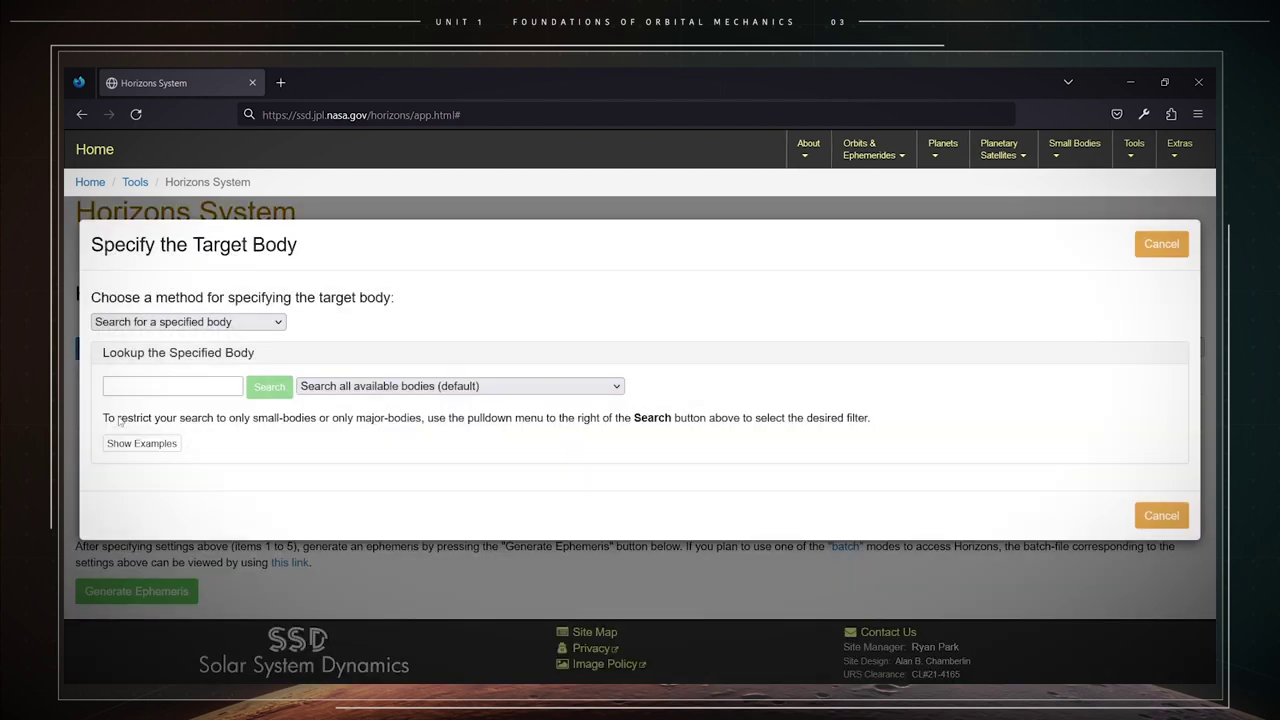
click(171, 385)
text(Mars)
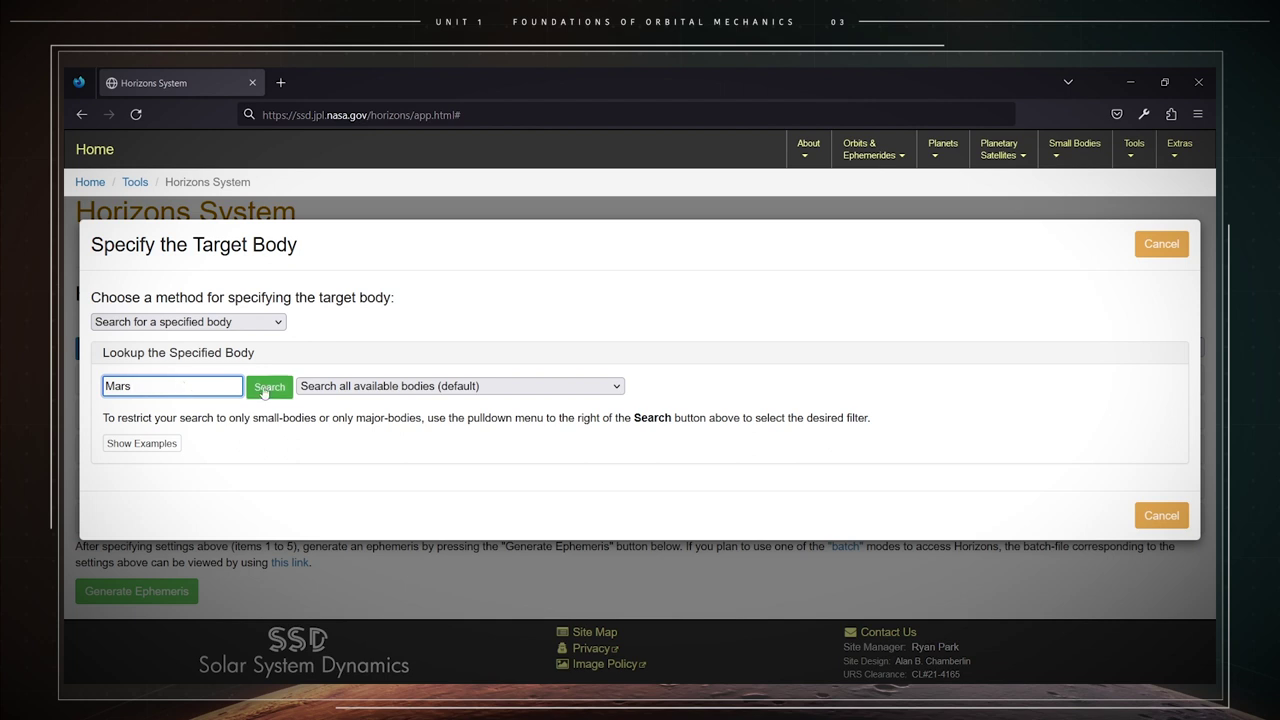
click(263, 388)
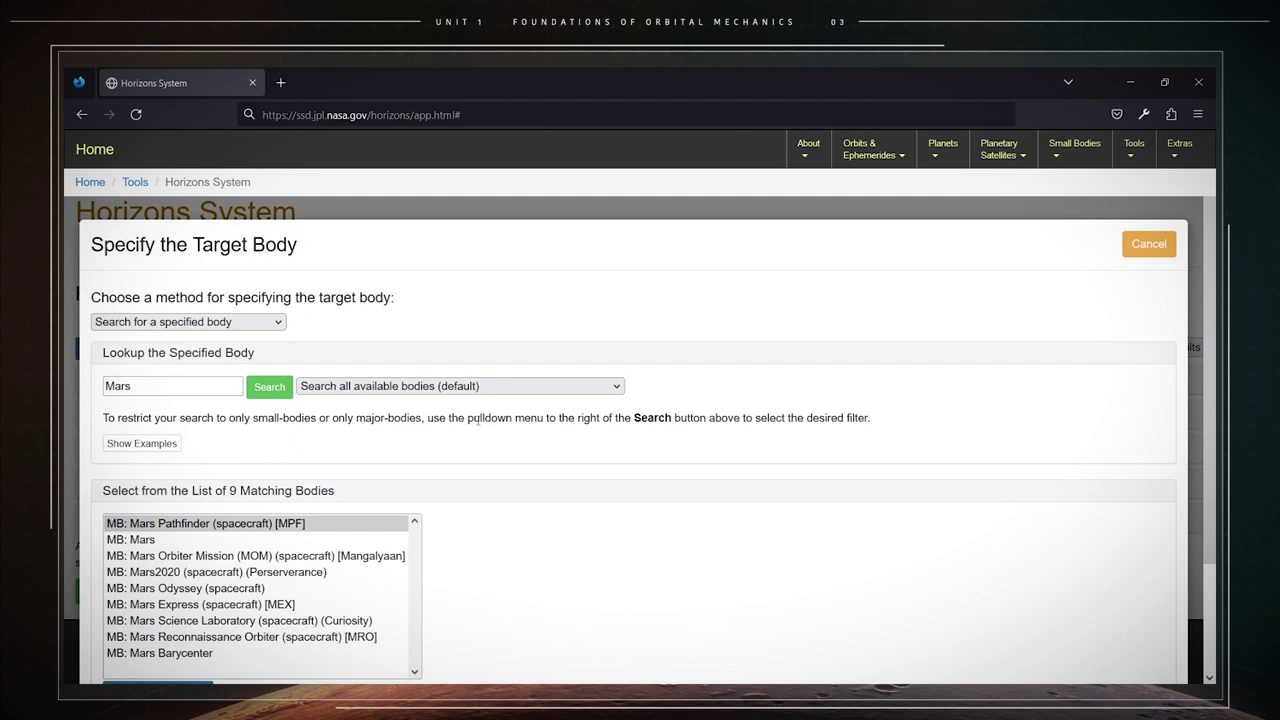
scroll(478, 430, down, 1)
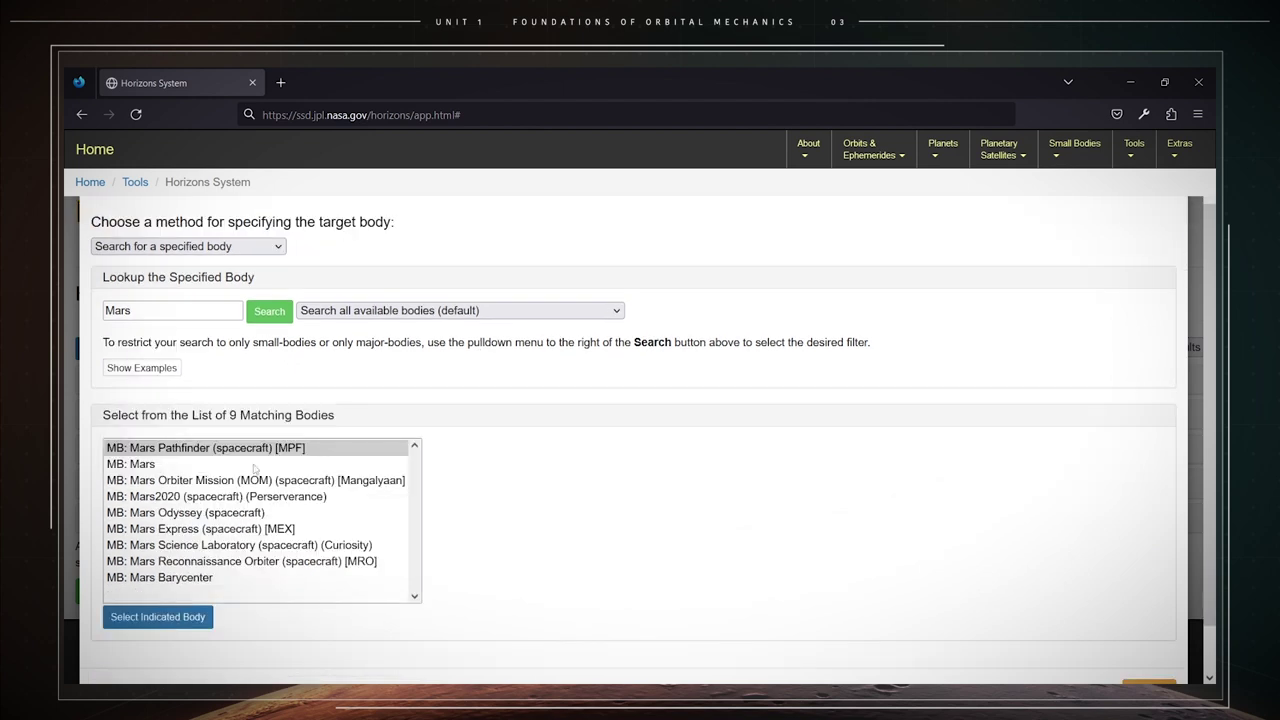
click(133, 465)
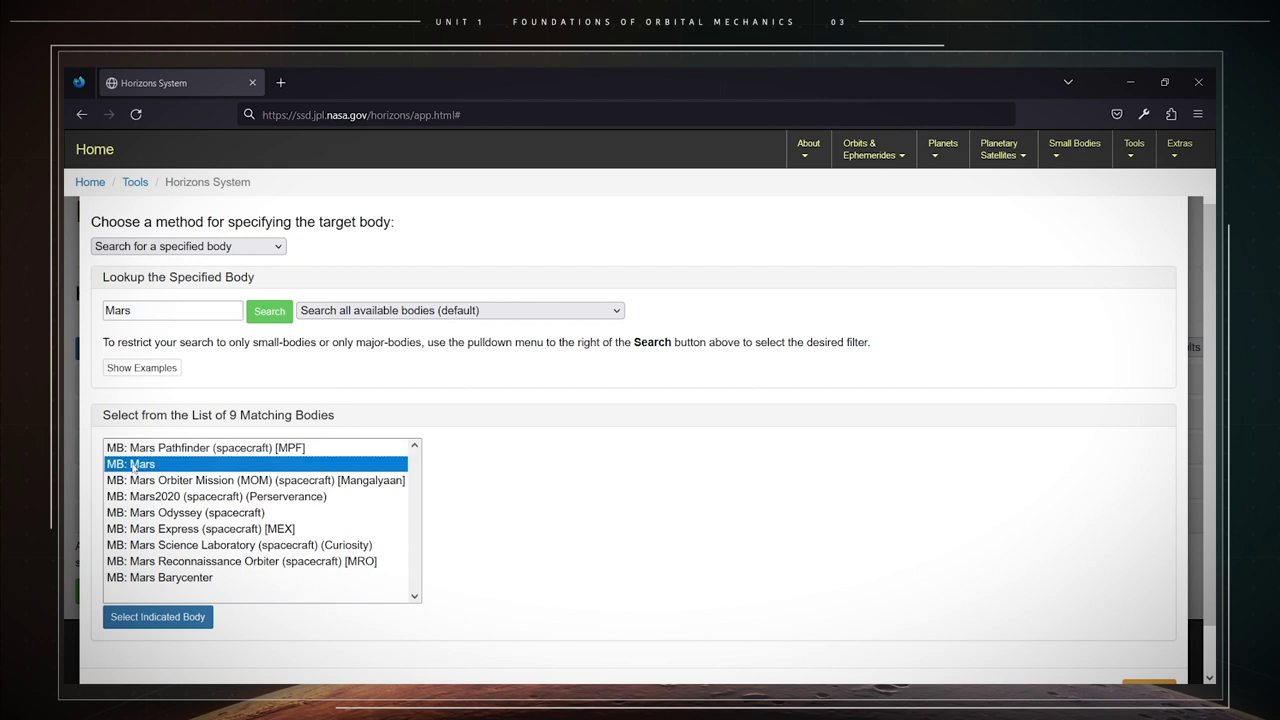
click(158, 617)
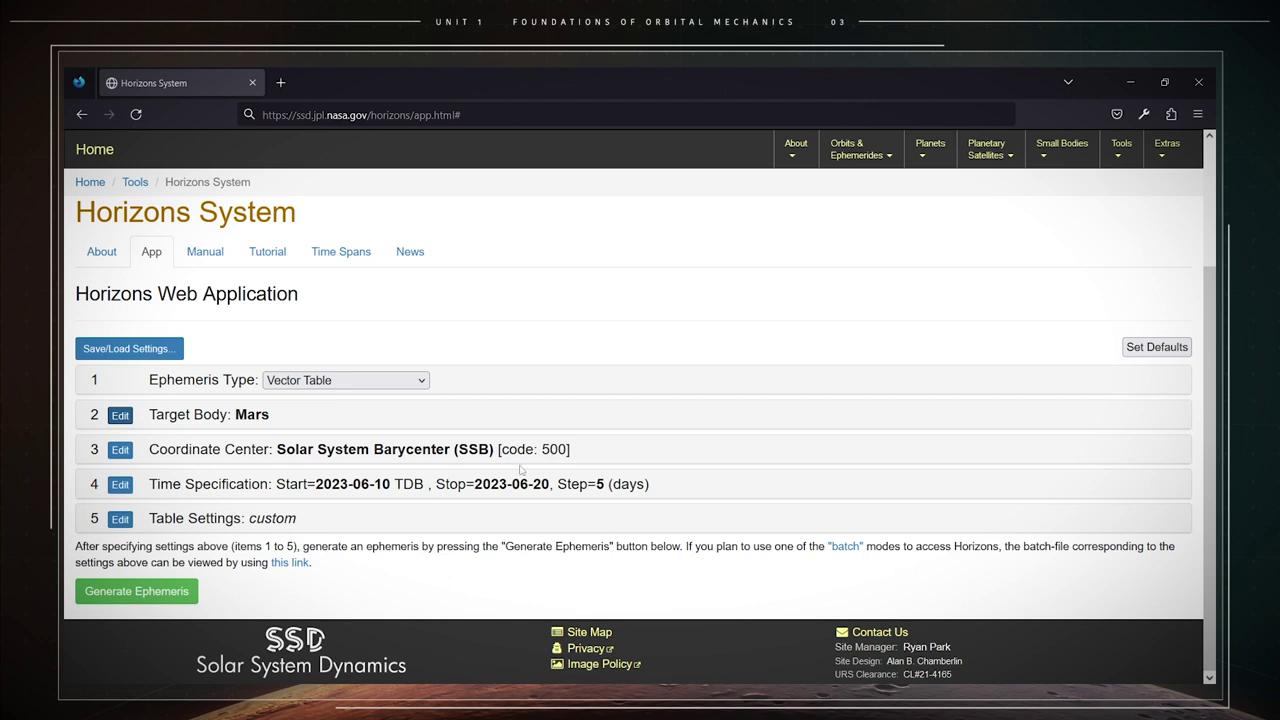
drag(637, 466, 84, 454)
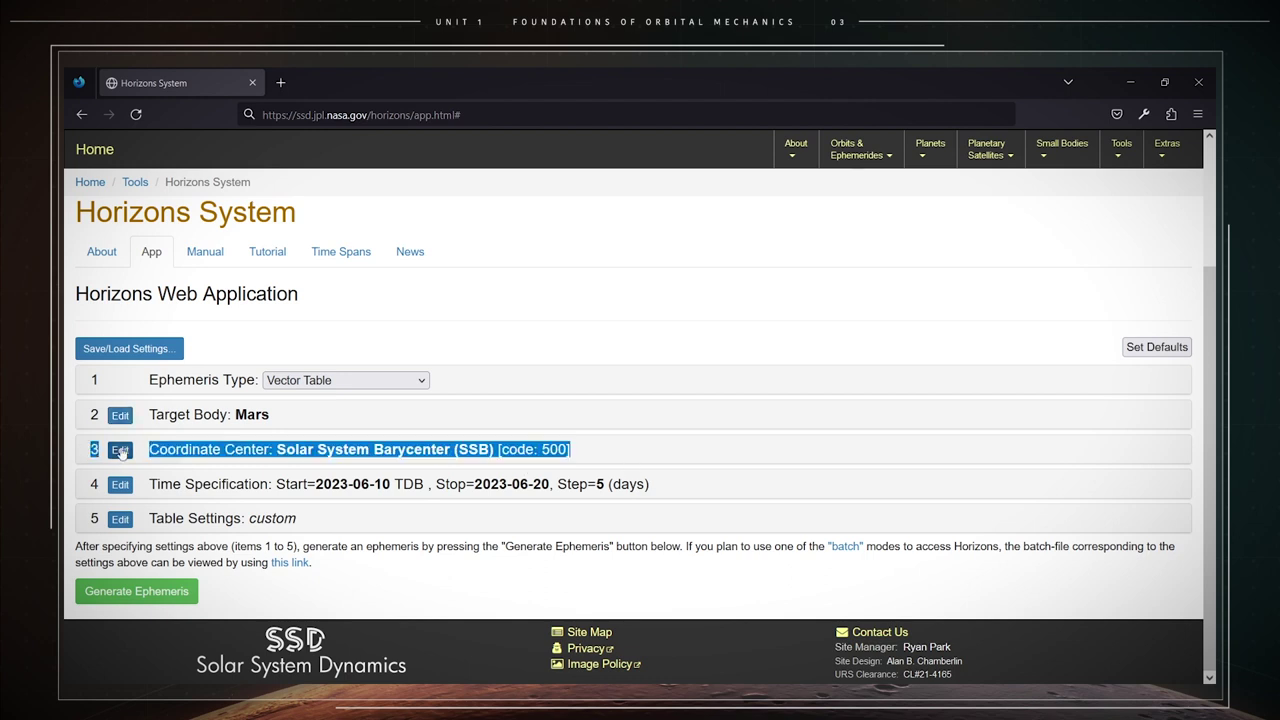
click(120, 449)
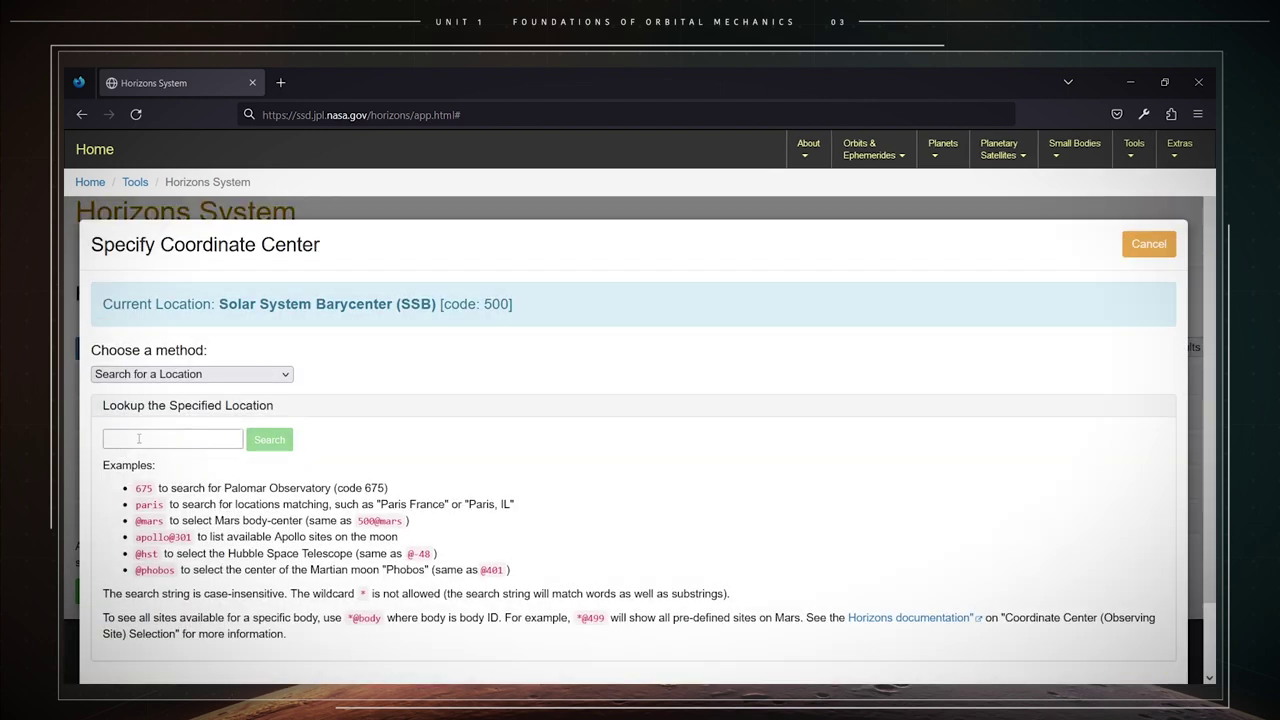
click(139, 438)
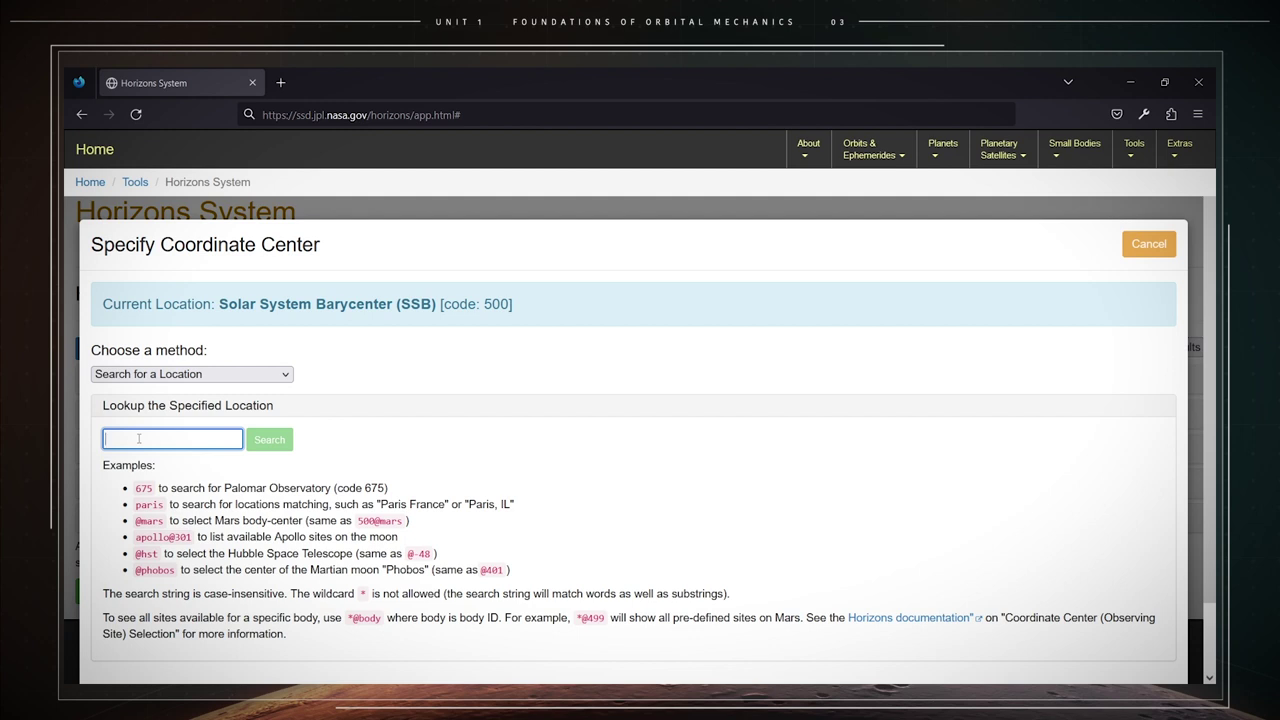
text(500@)
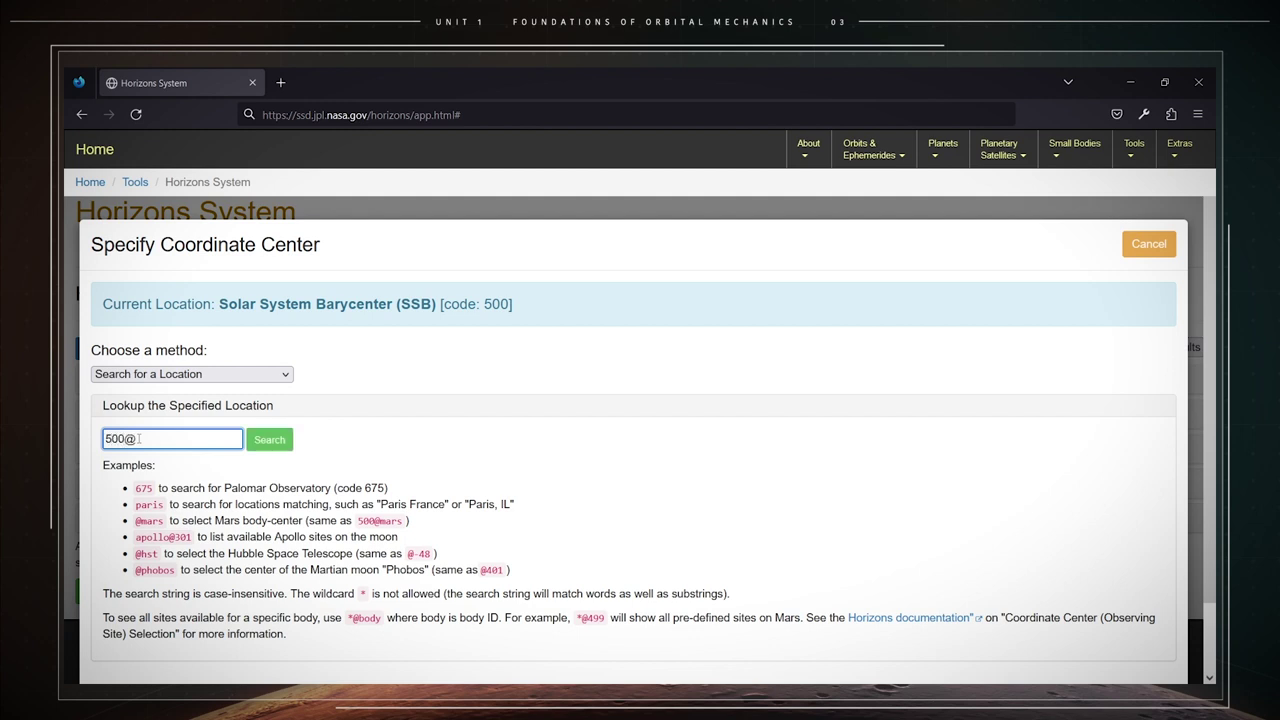
text(0)
click(257, 446)
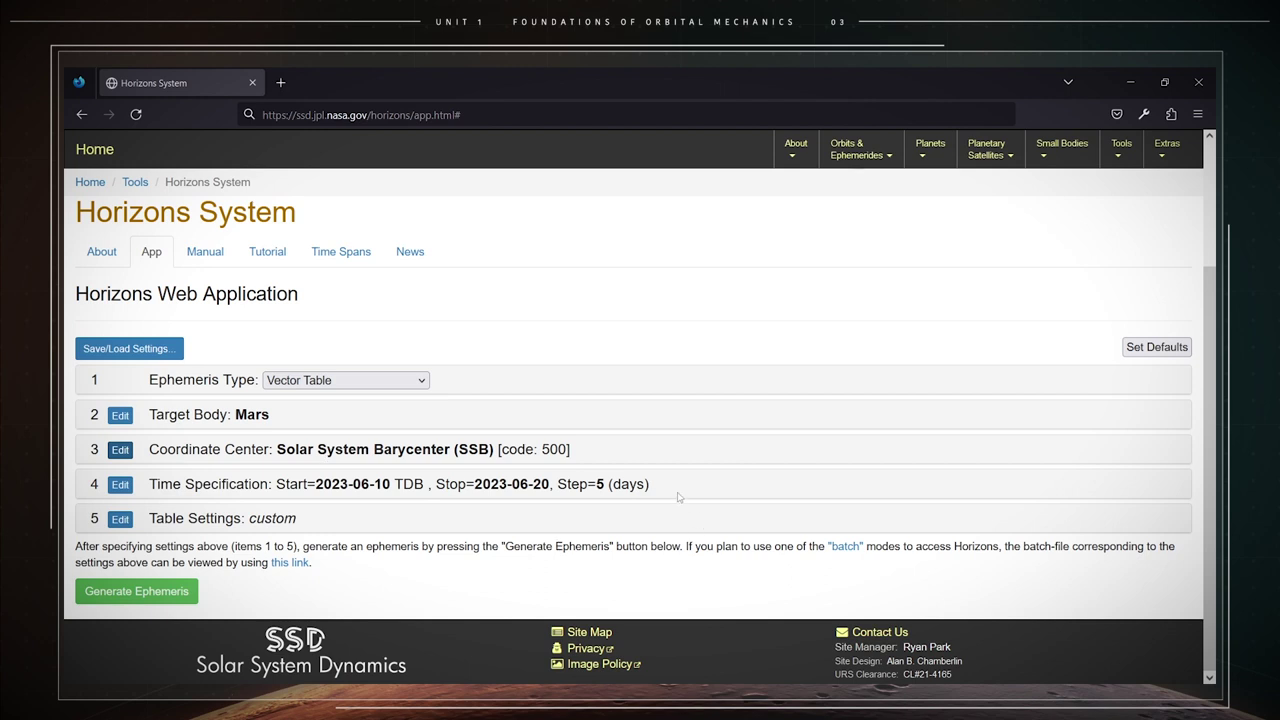
drag(652, 486, 151, 485)
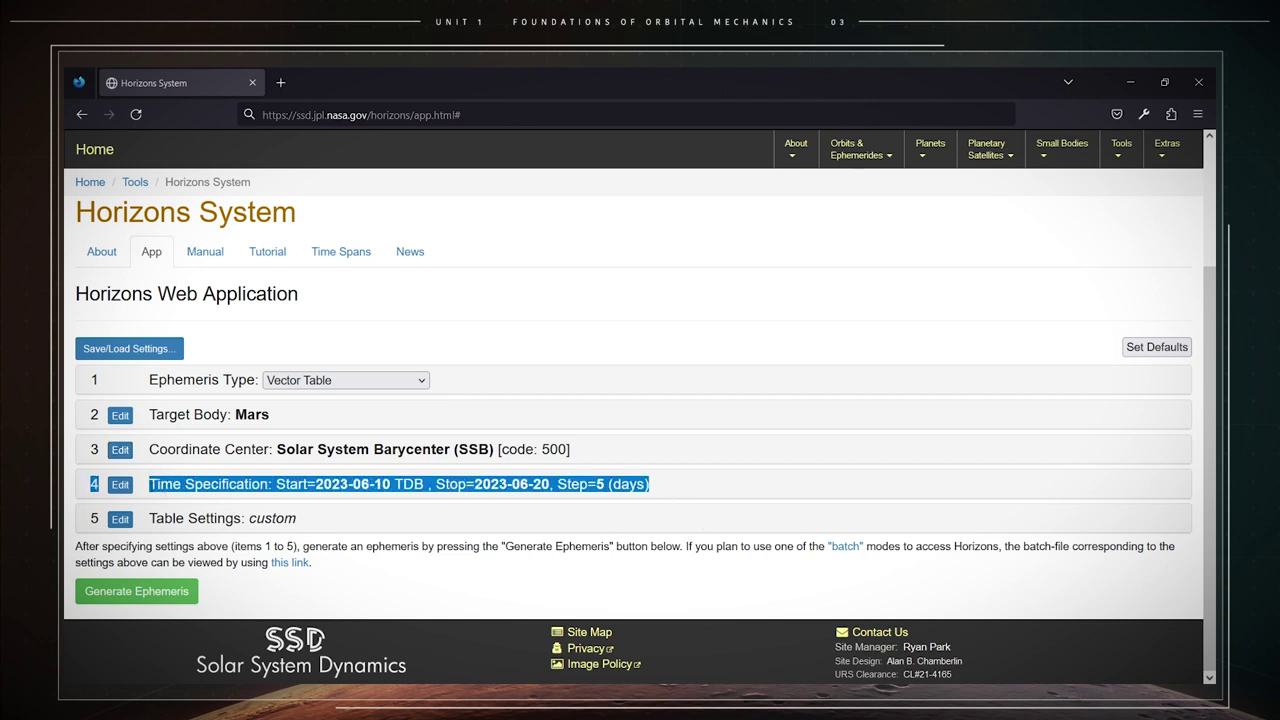
Step: Set the time span from 2023-07-22 to 2023-07-23 with a 1-day step size
click(118, 485)
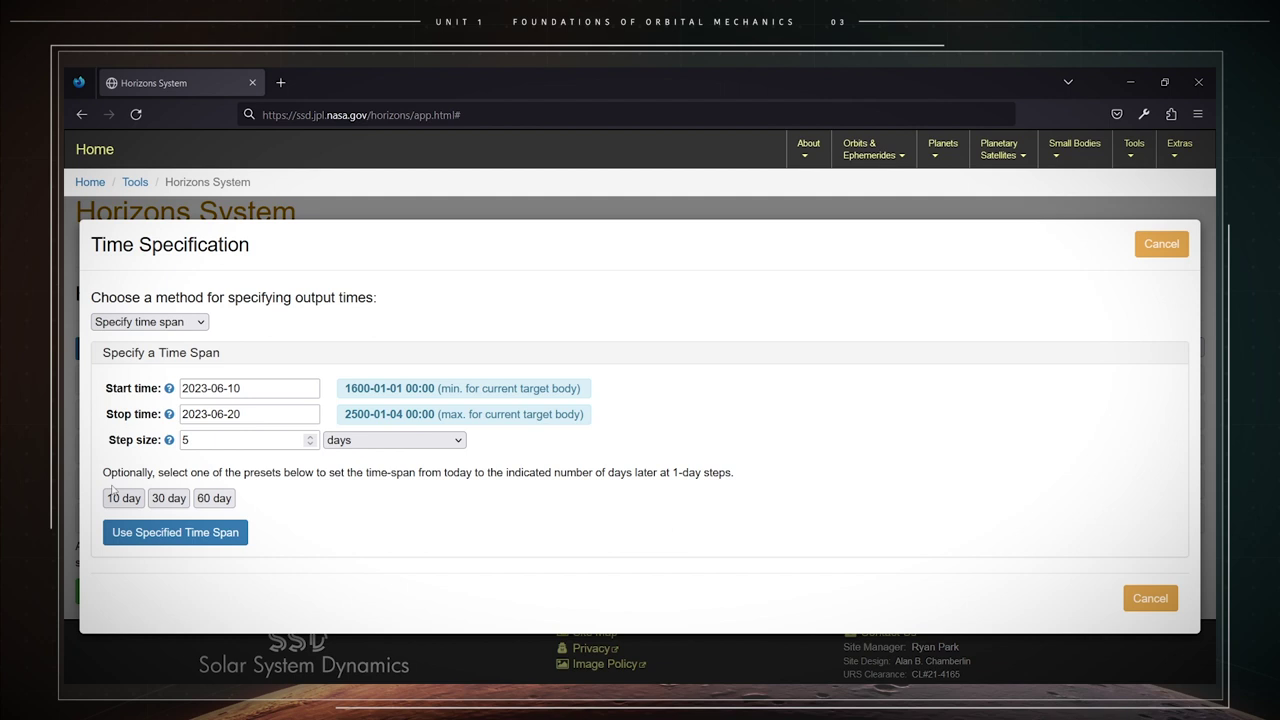
click(199, 324)
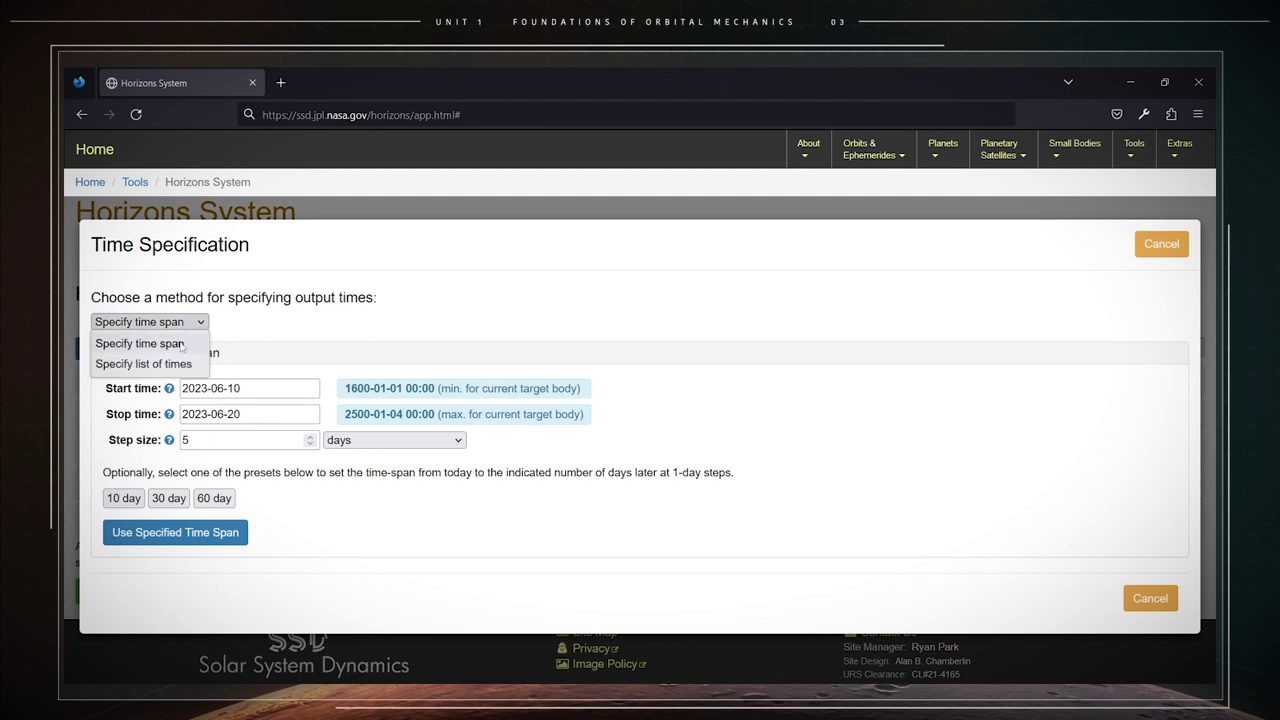
click(181, 344)
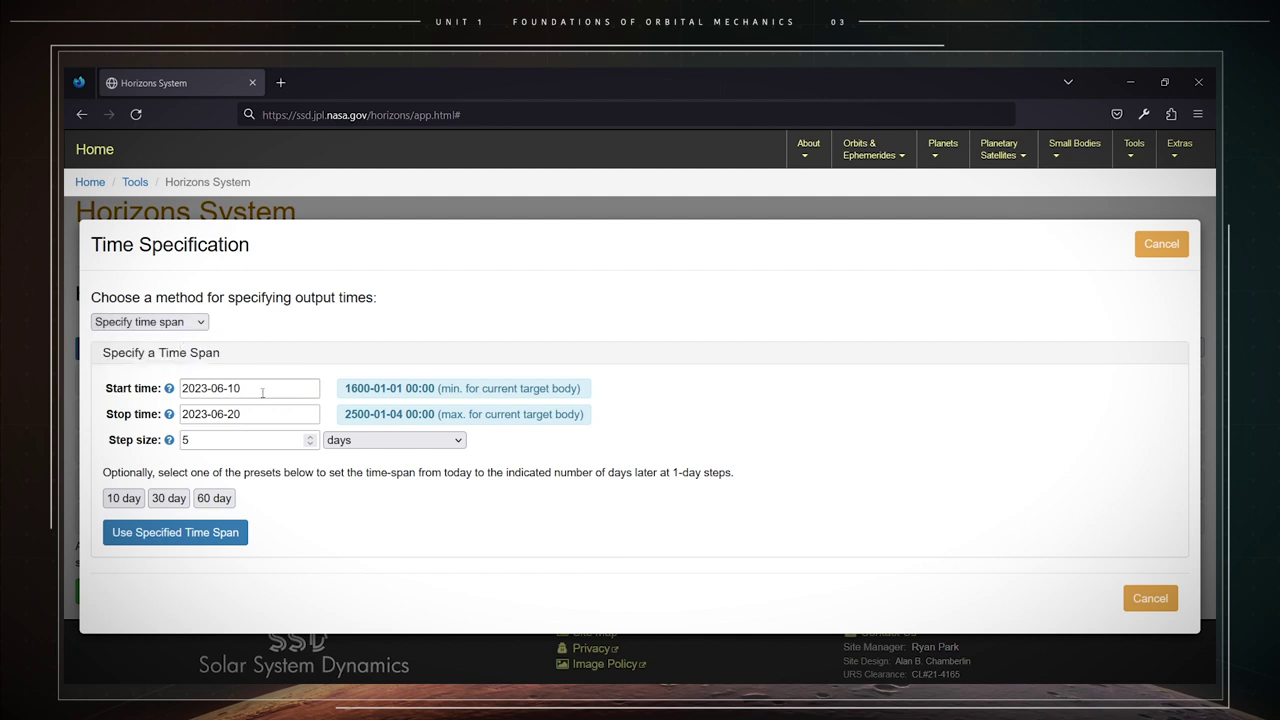
drag(263, 392, 180, 390)
drag(262, 416, 172, 414)
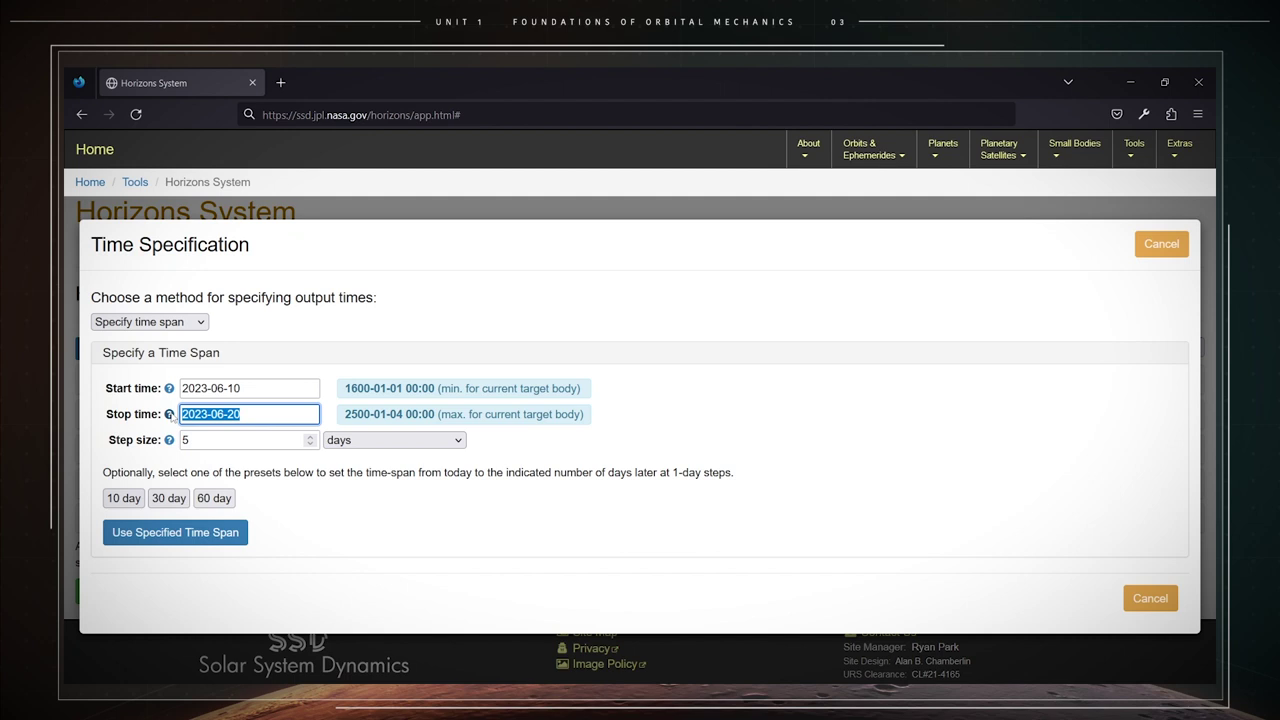
click(258, 389)
key(BackSpace)
key(BackSpace)
key(BackSpace)
key(BackSpace)
key(BackSpace)
key(BackSpace)
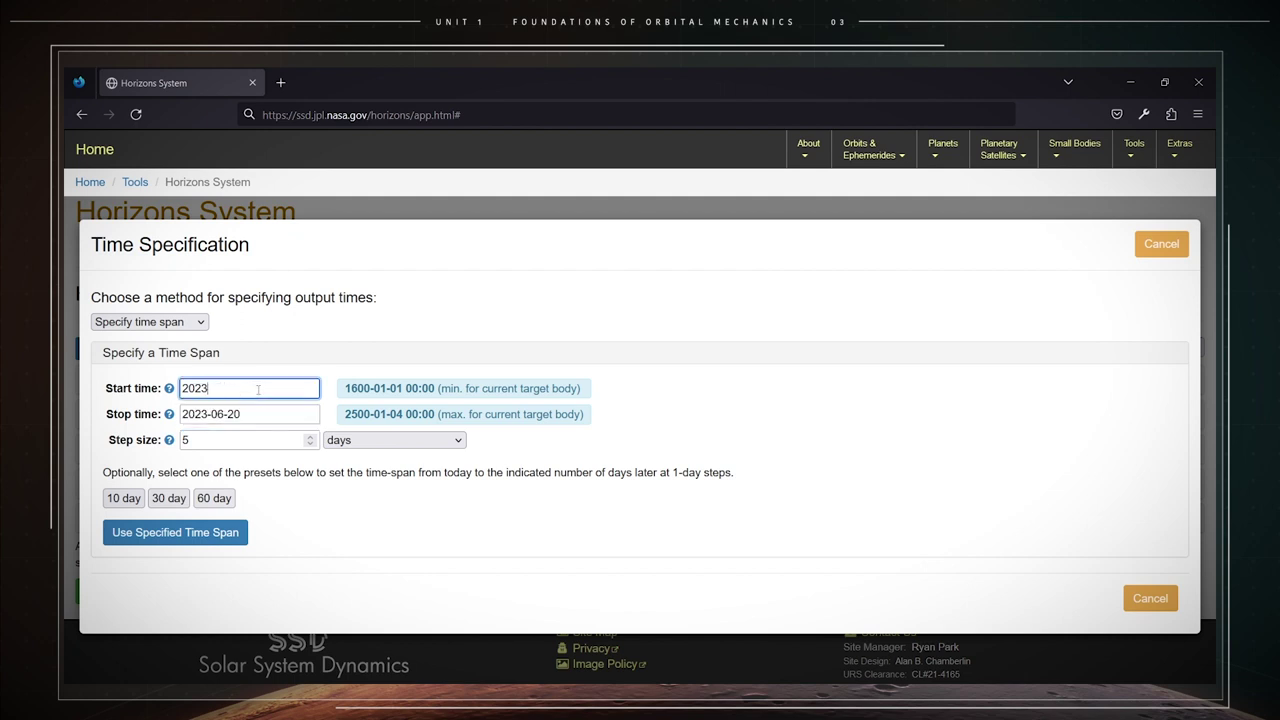
text(-07-22)
click(253, 418)
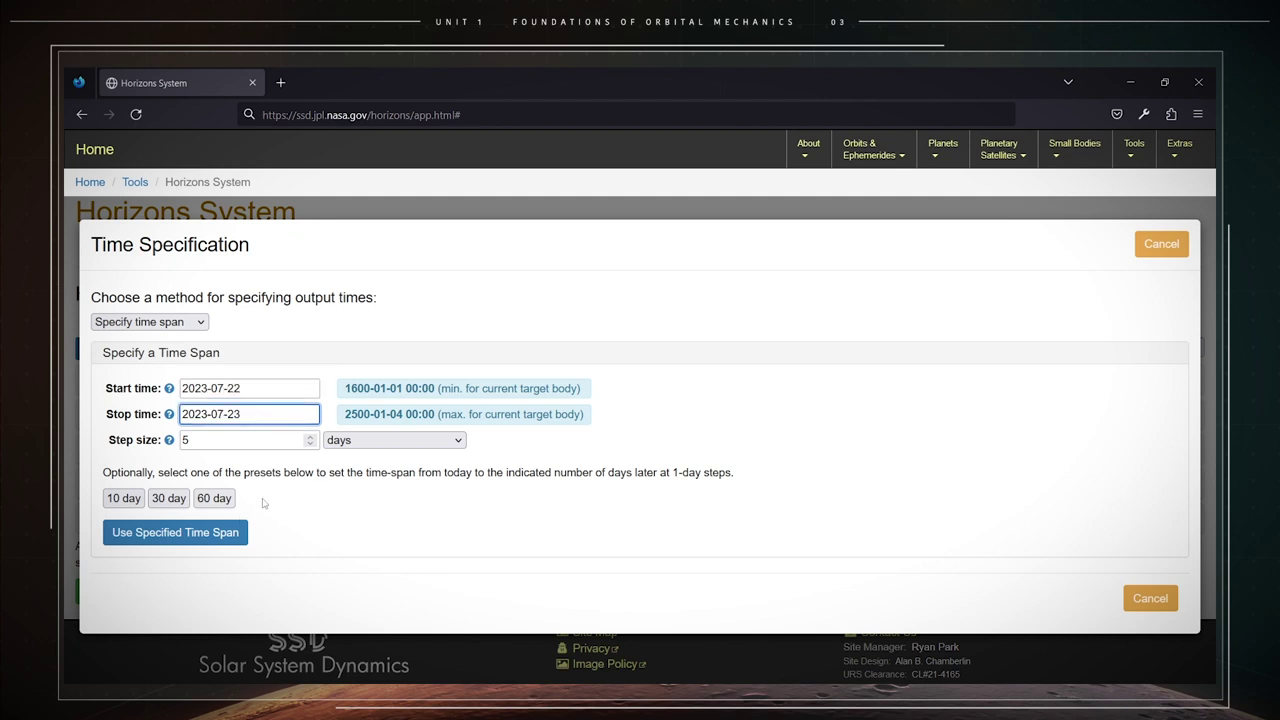
drag(218, 441, 184, 441)
text(1)
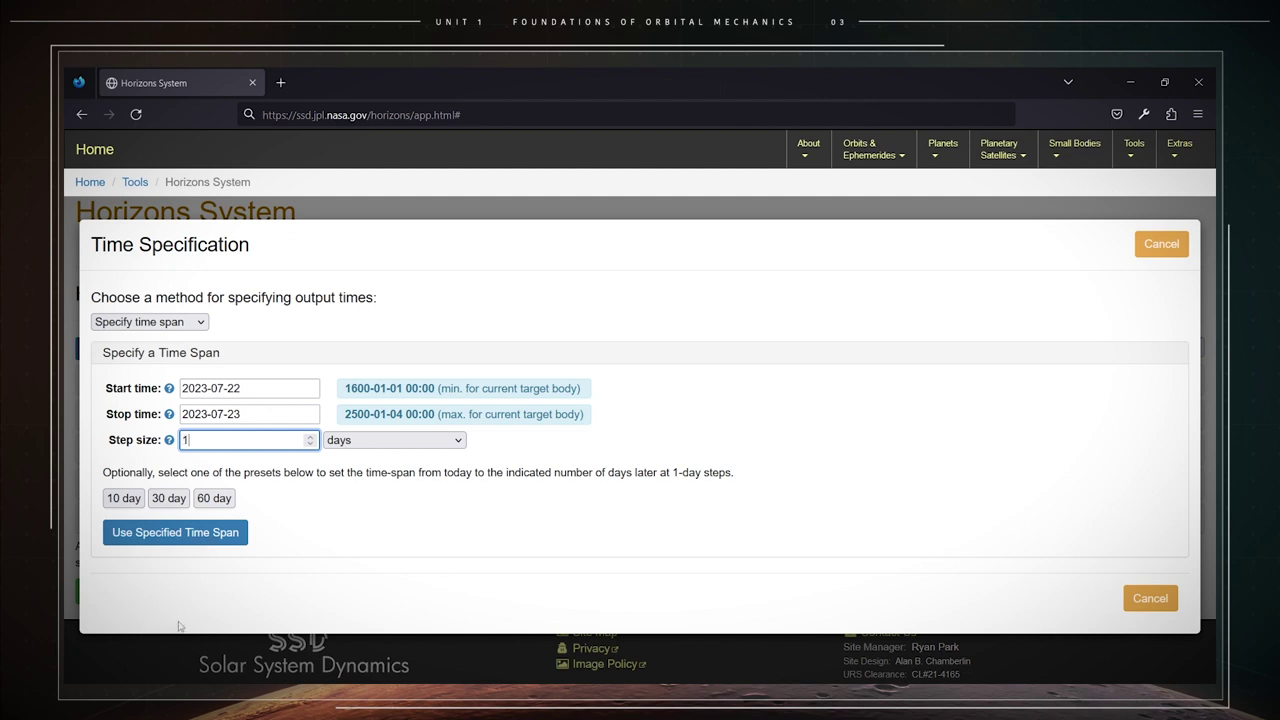
click(177, 532)
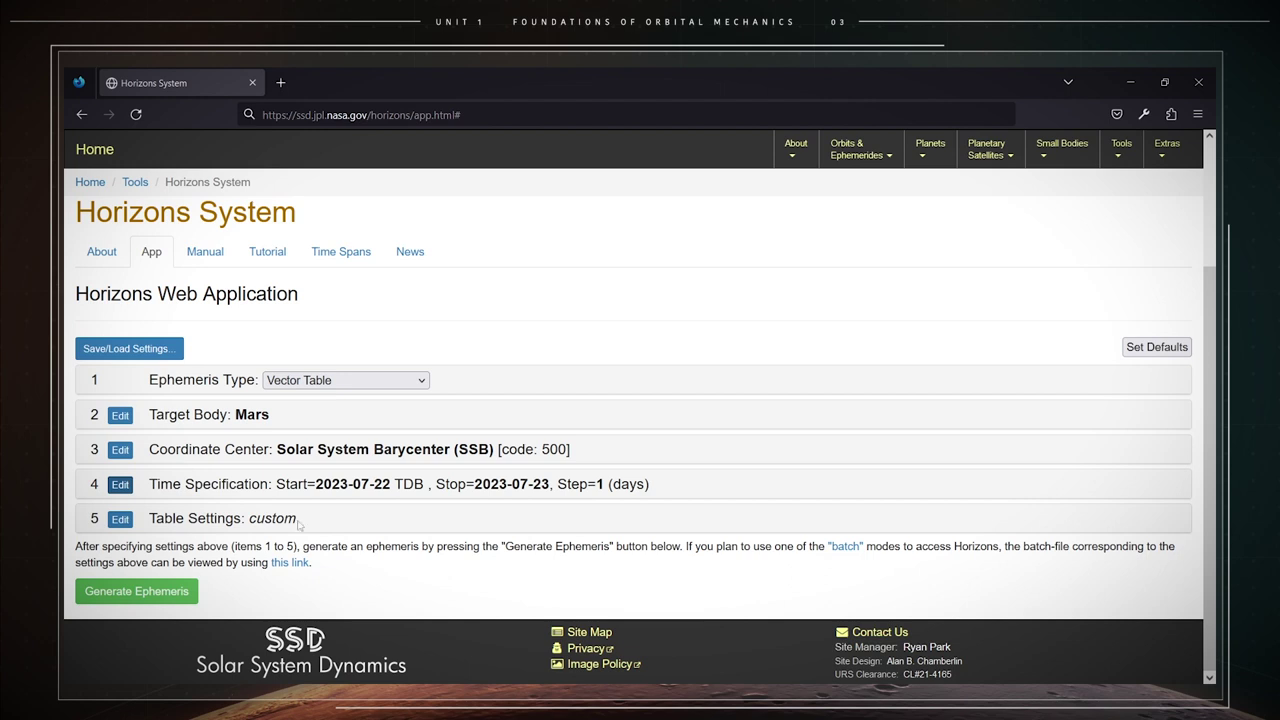
Step: Set table settings to ICRF frame, ecliptic x-y reference plane and geometric states
click(119, 519)
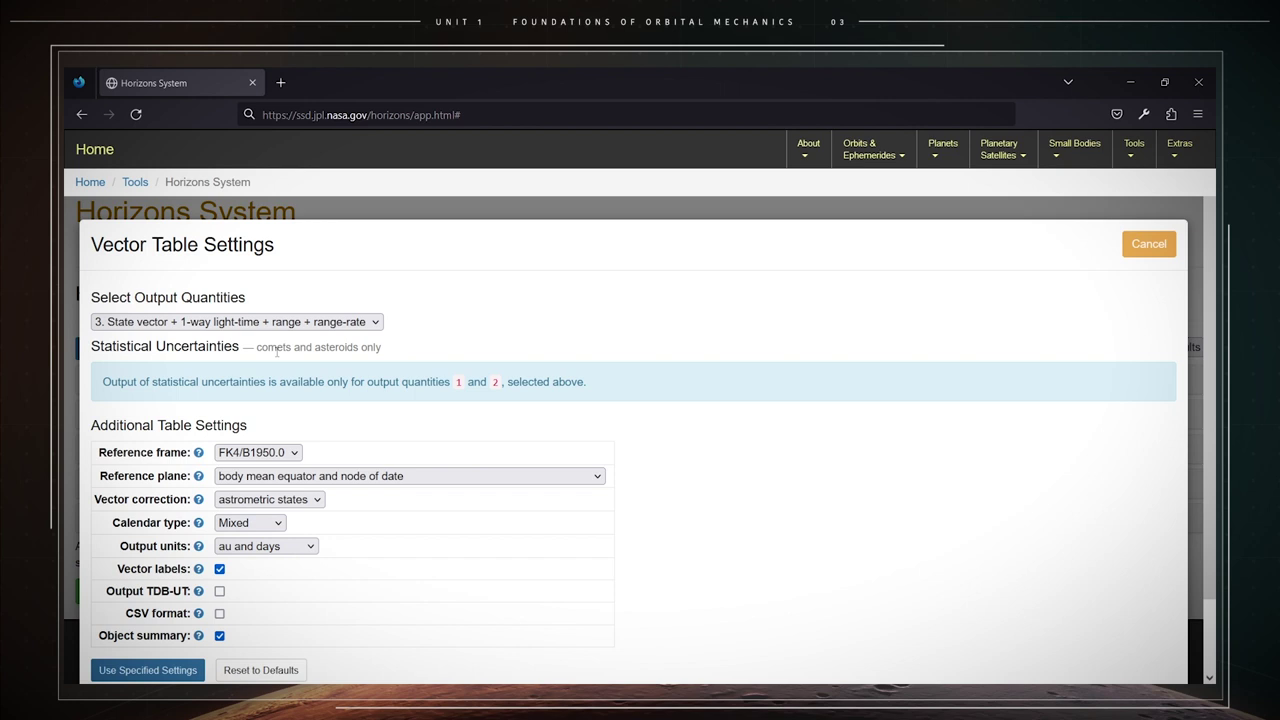
click(172, 327)
click(190, 324)
click(295, 456)
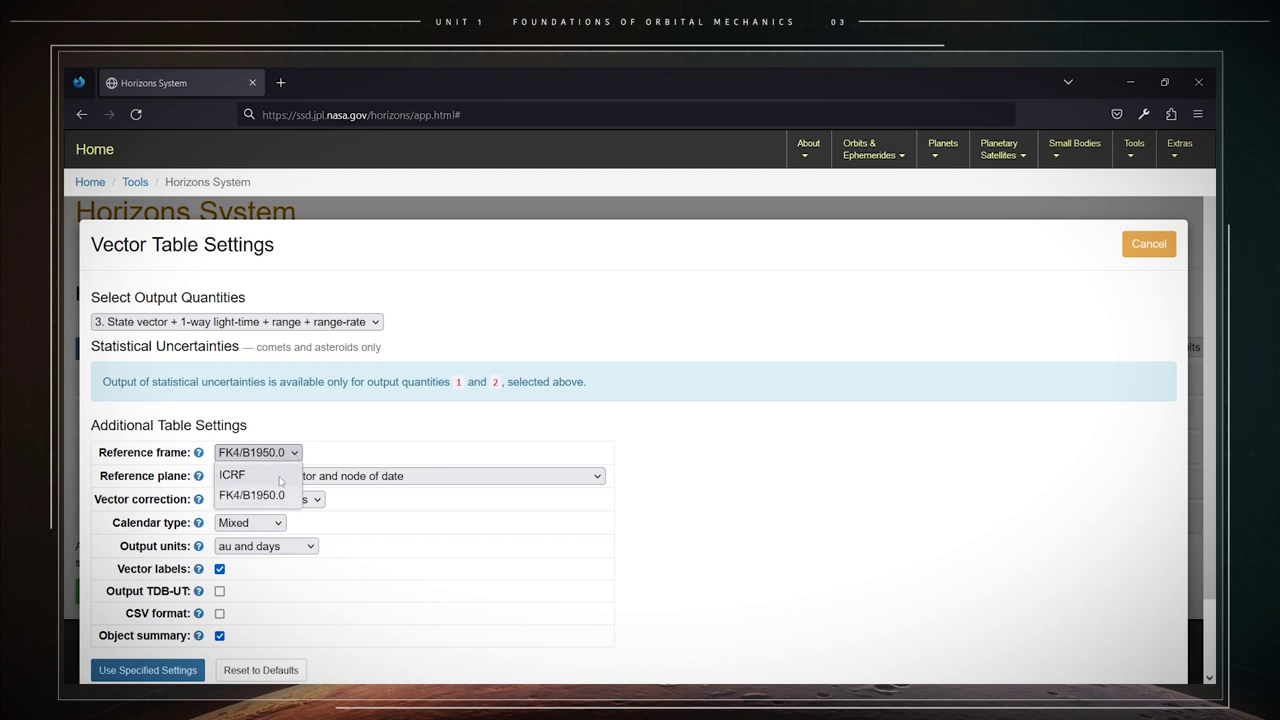
click(281, 478)
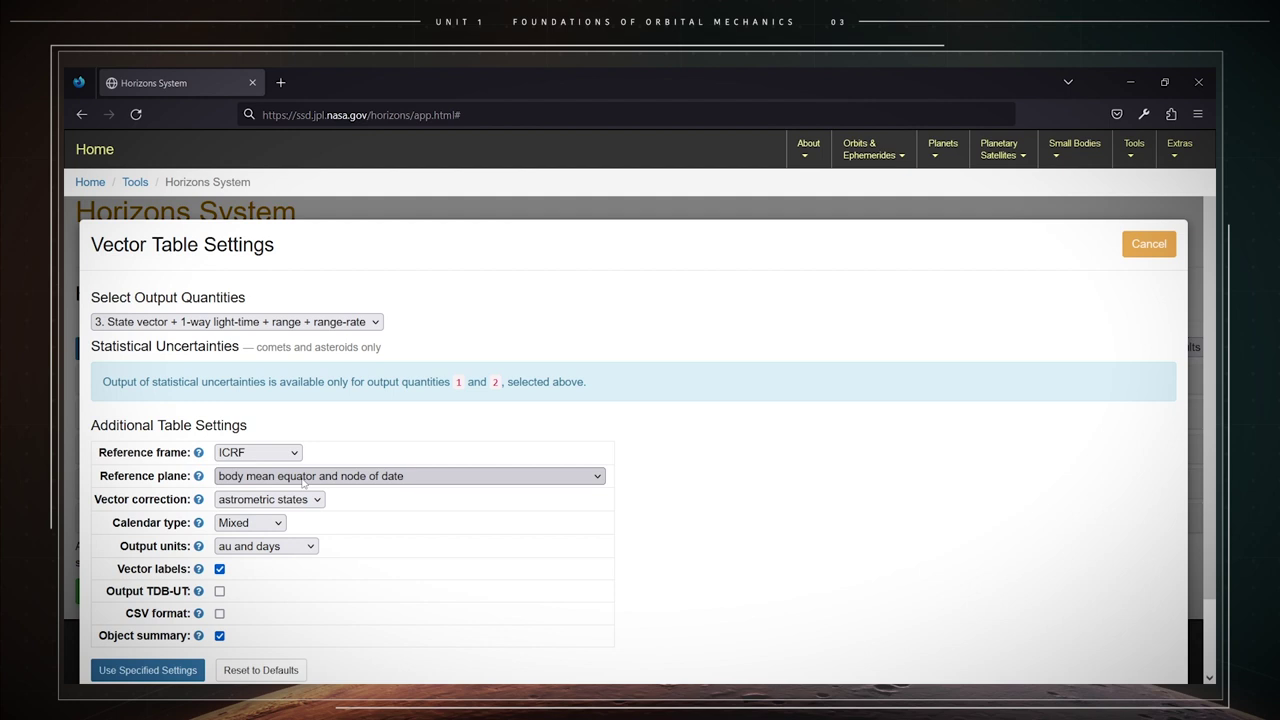
click(343, 480)
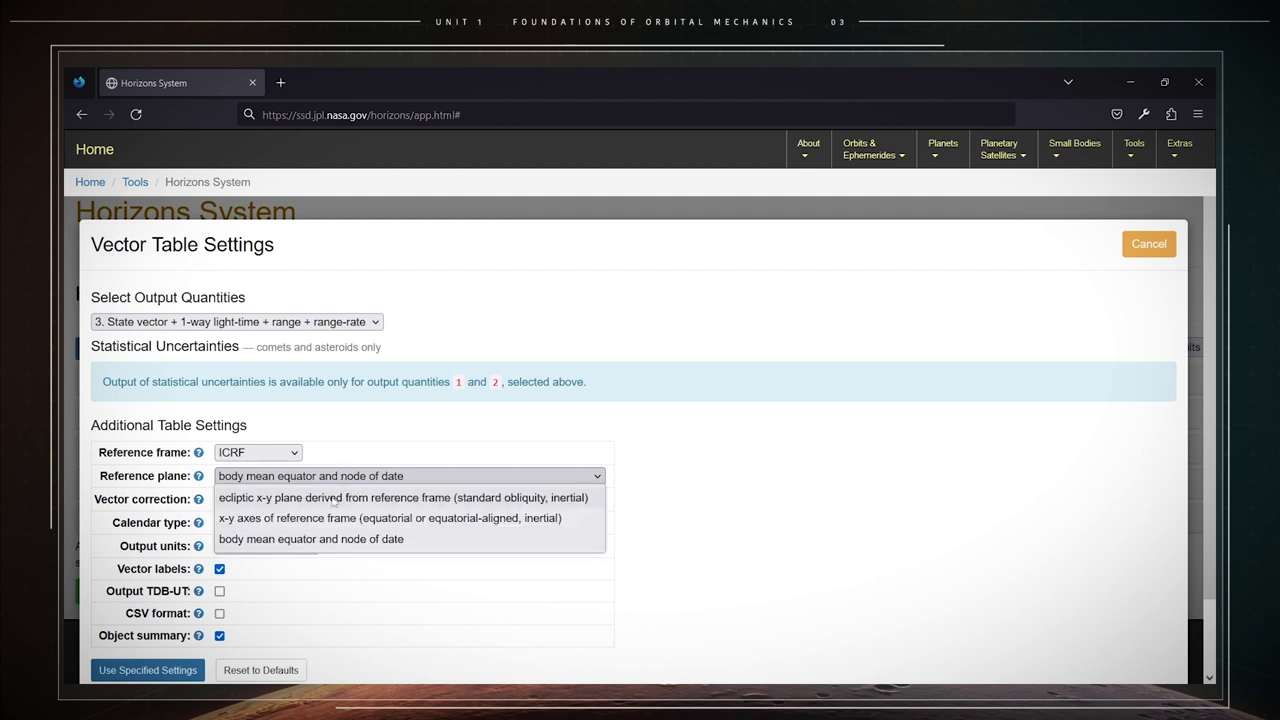
click(334, 499)
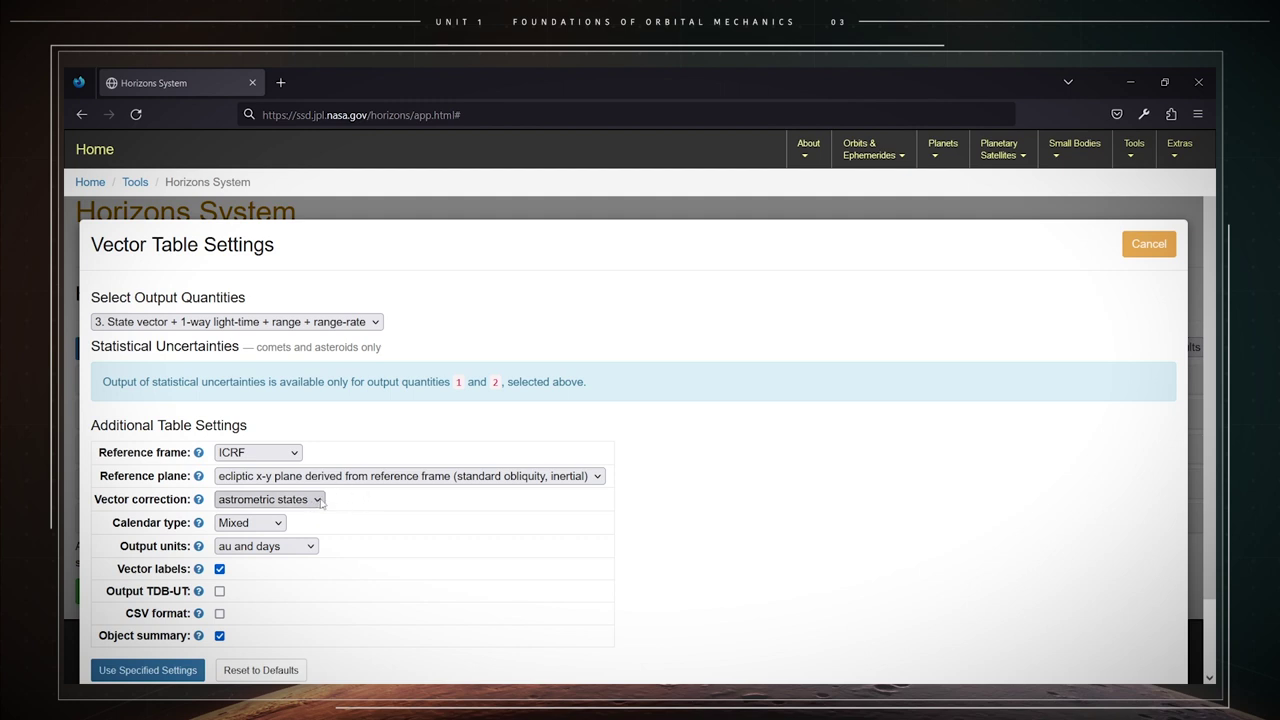
click(320, 503)
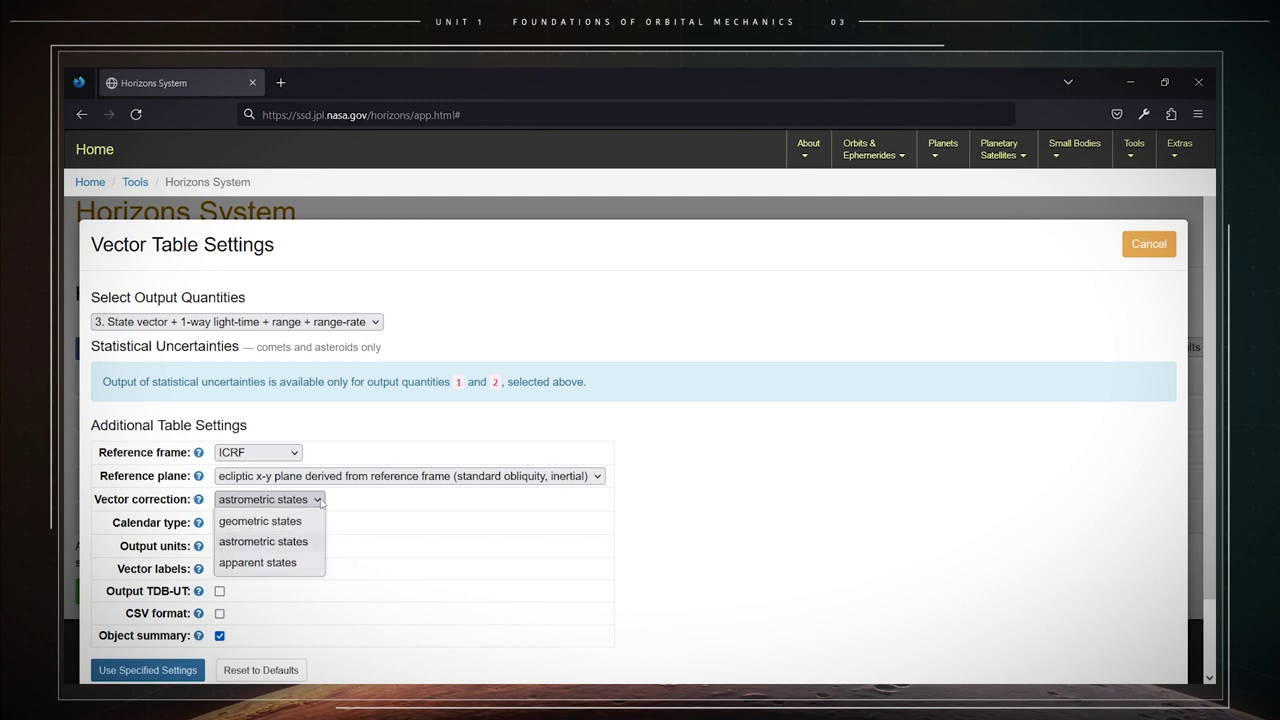
click(300, 518)
Step: Use km and seconds output units, keep vector labels and object summary on, and apply
scroll(312, 464, down, 1)
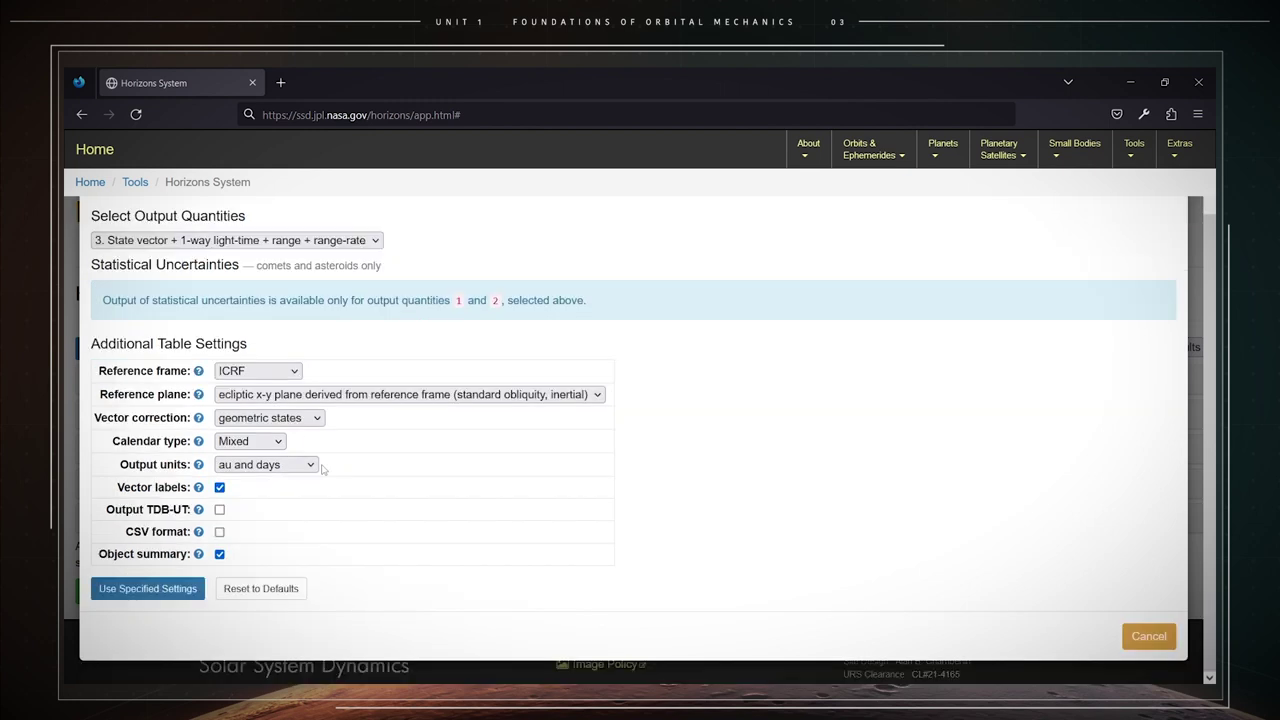
click(311, 466)
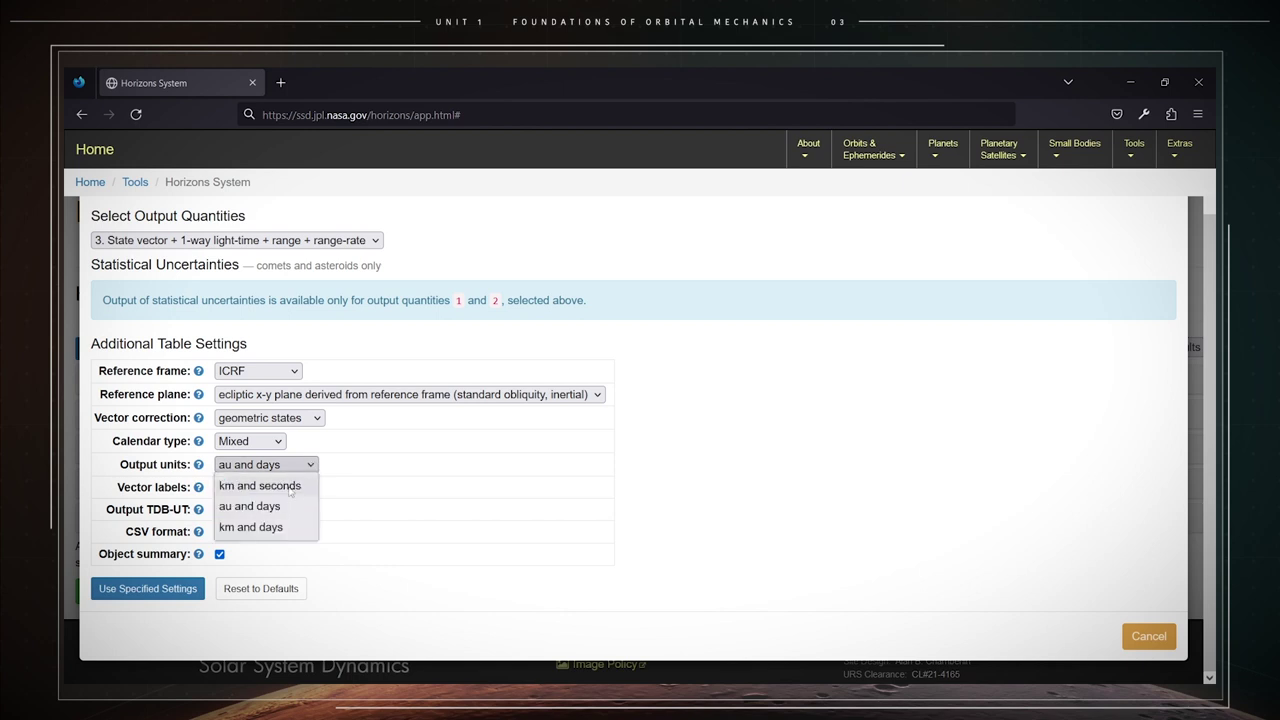
click(290, 487)
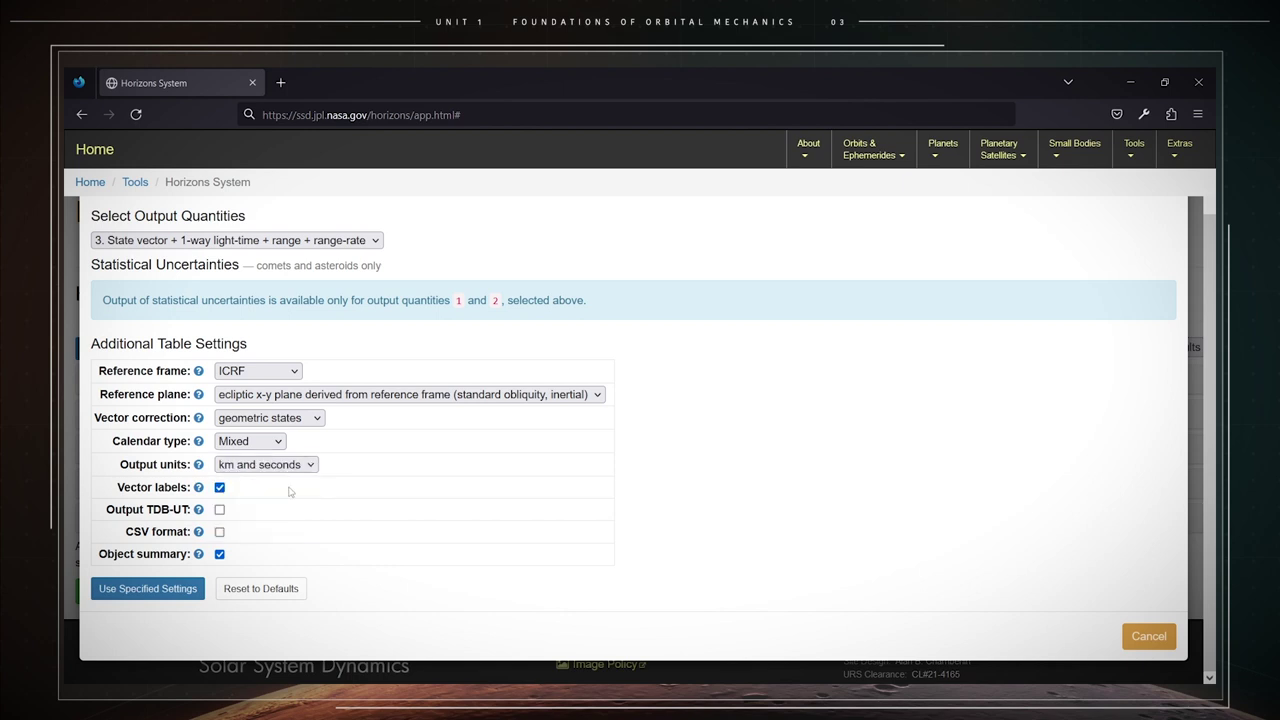
click(221, 489)
click(221, 489)
click(220, 555)
click(220, 555)
click(150, 589)
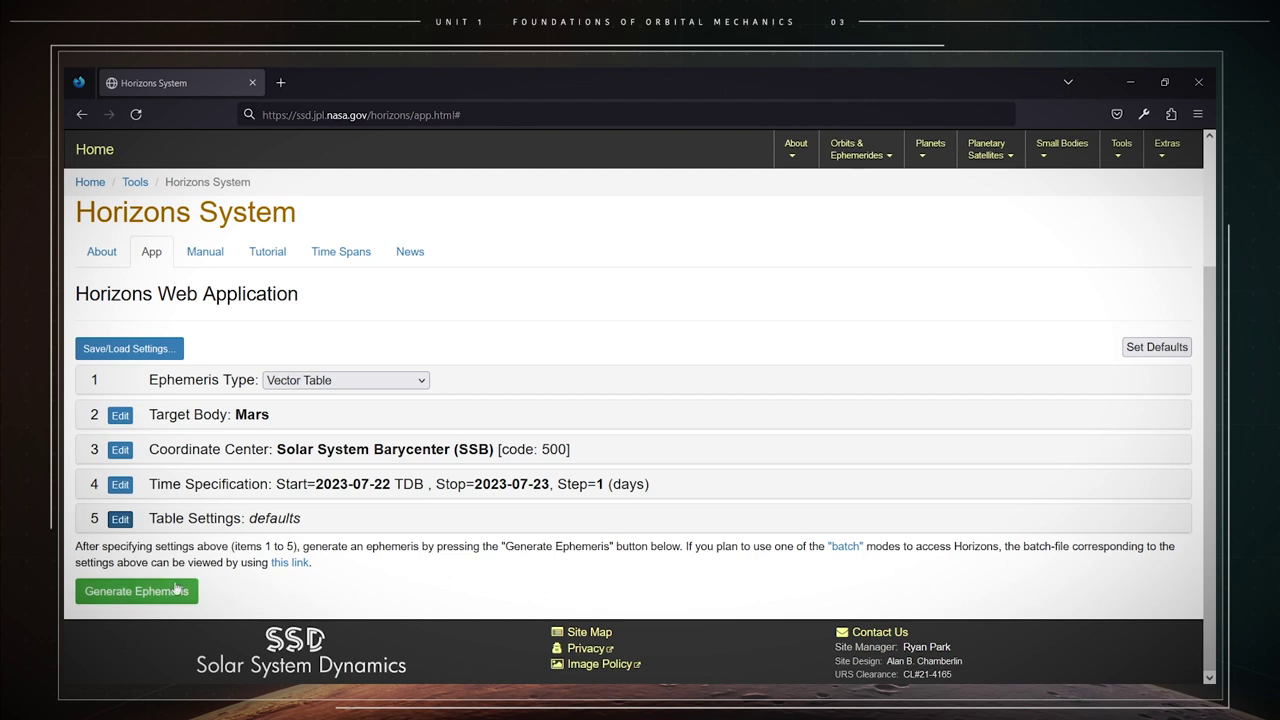
Step: Generate the Mars ephemeris and scroll through the results down to Download Results
click(147, 596)
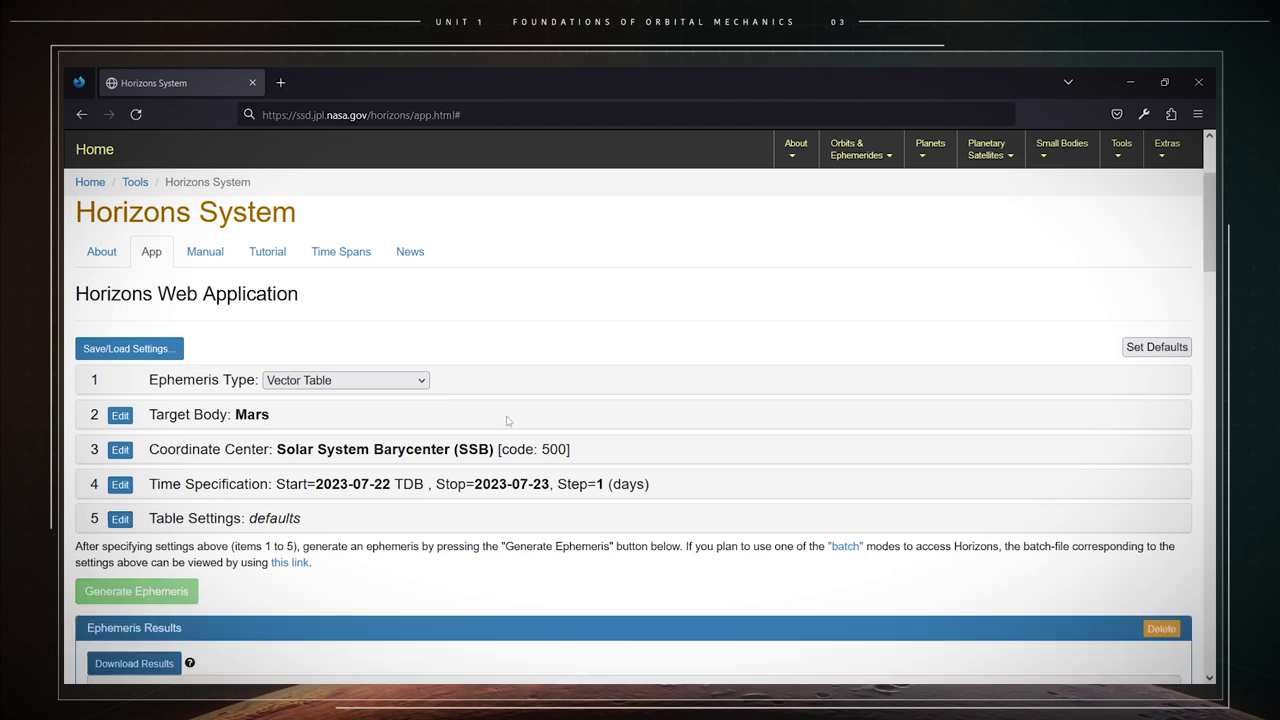
scroll(507, 421, down, 3)
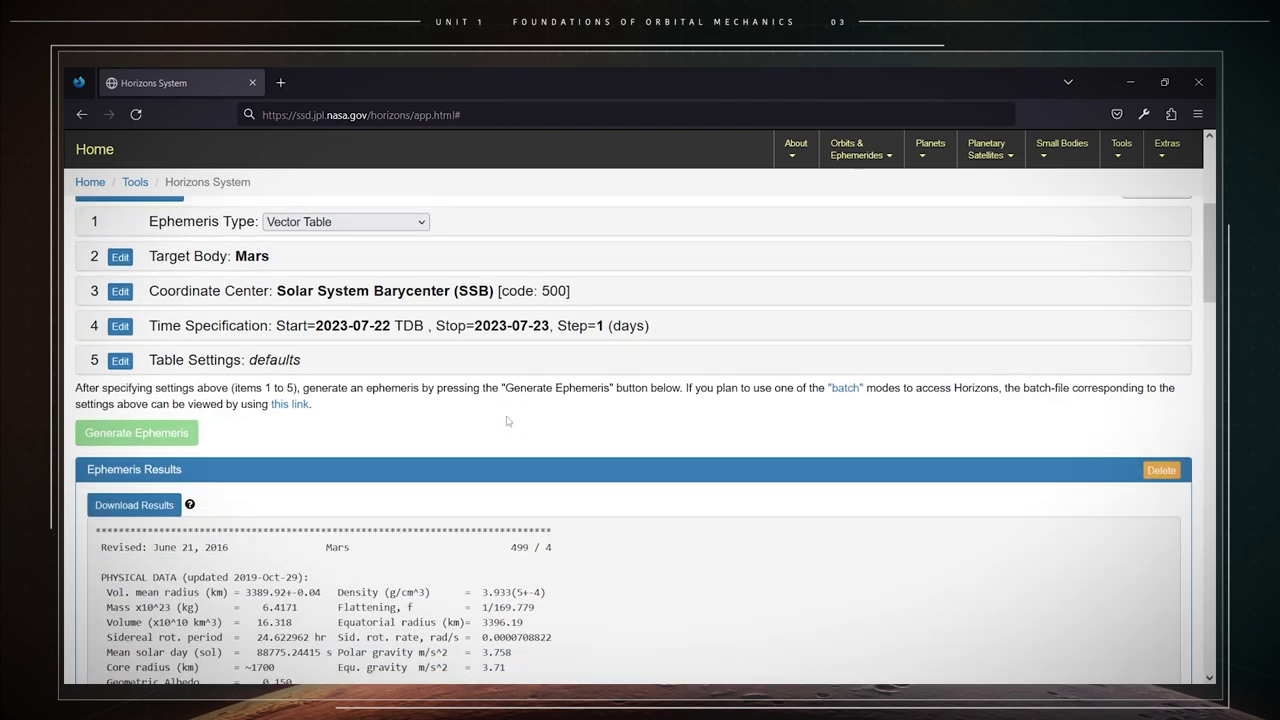
scroll(507, 421, down, 1)
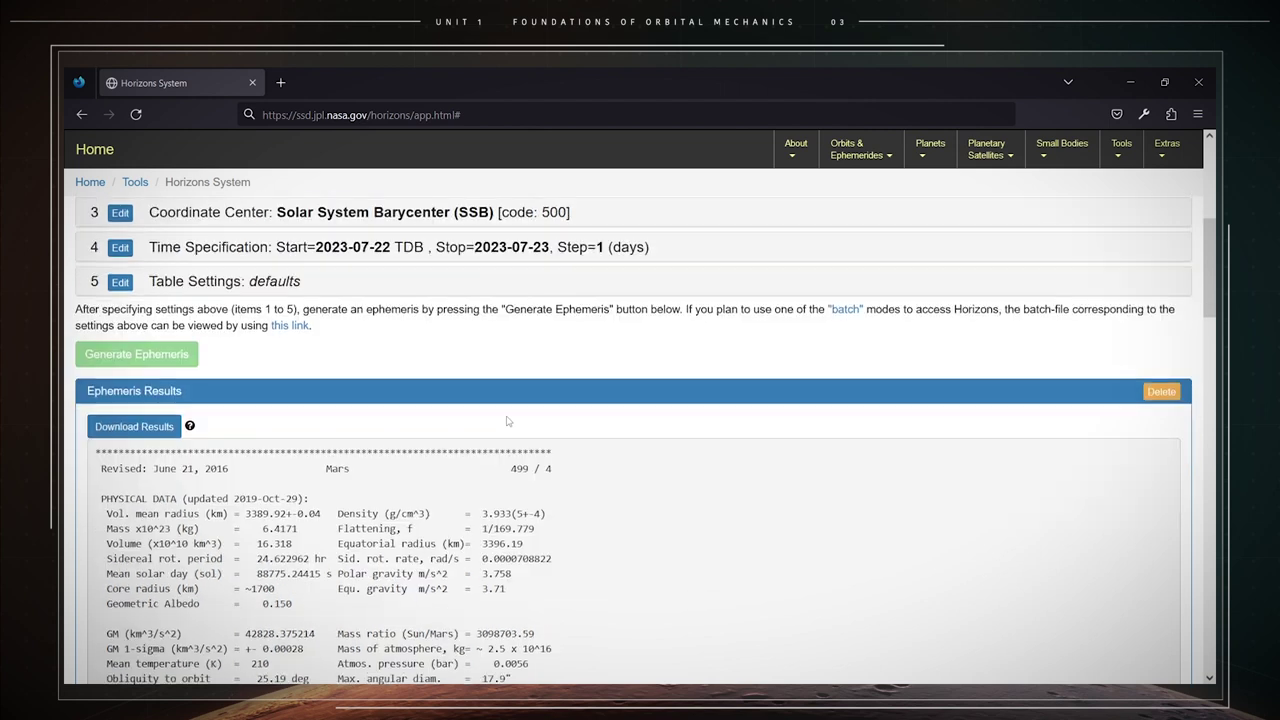
scroll(507, 421, down, 3)
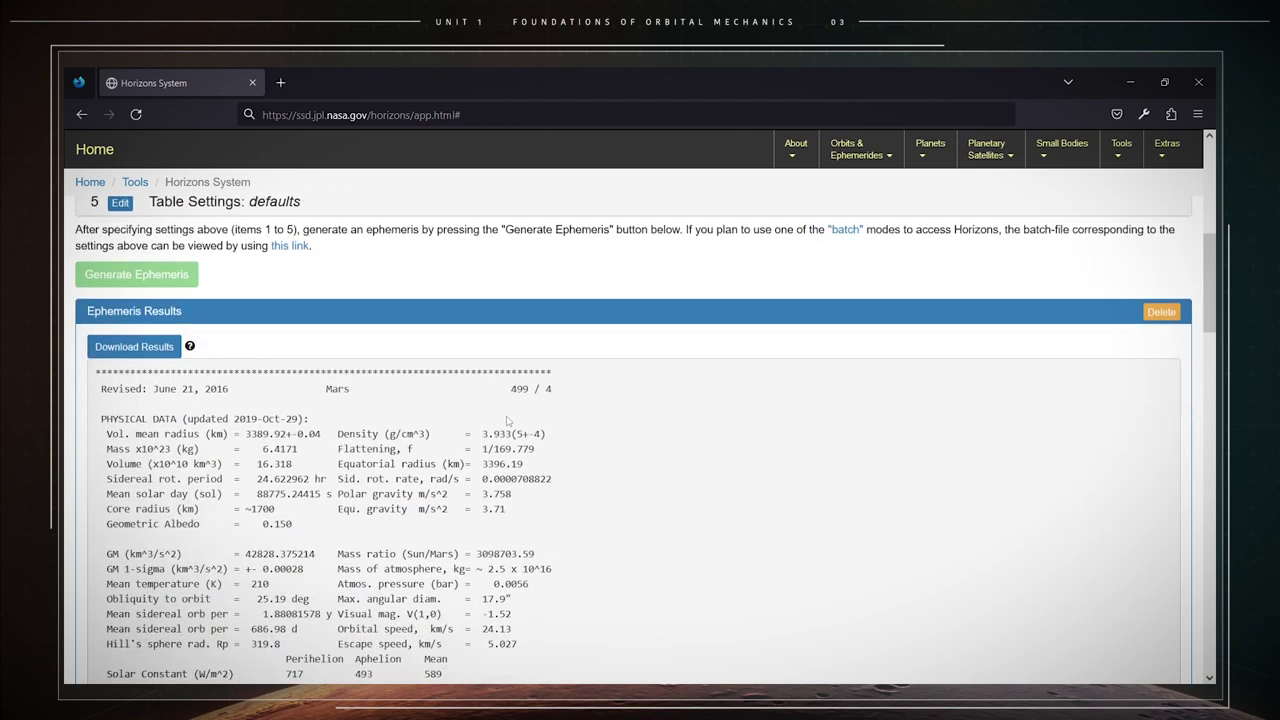
scroll(507, 414, down, 6)
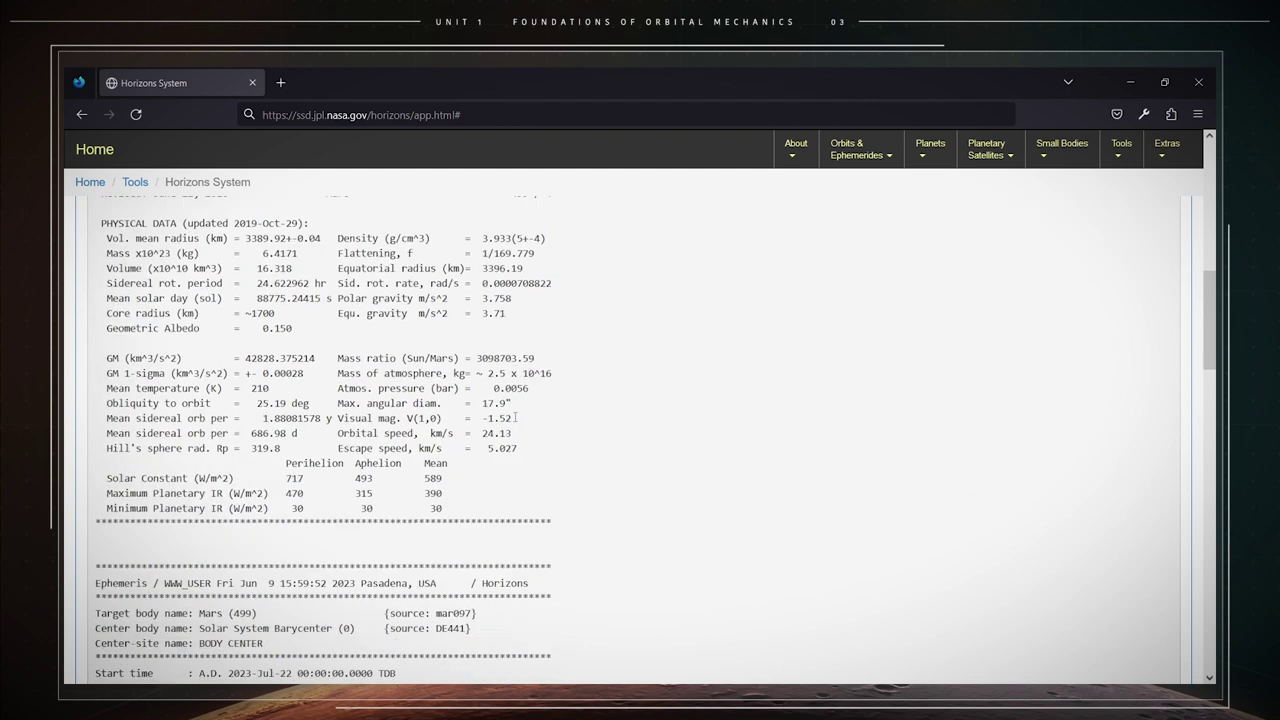
scroll(562, 409, down, 2)
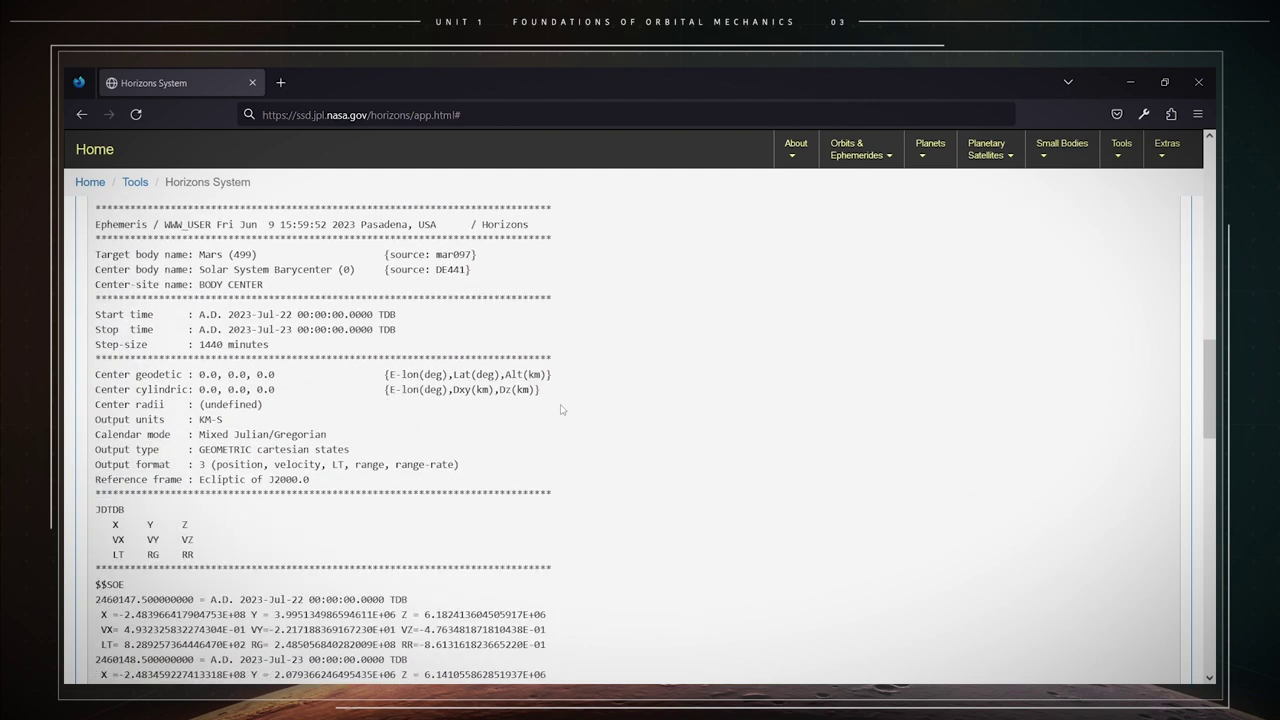
scroll(562, 409, down, 2)
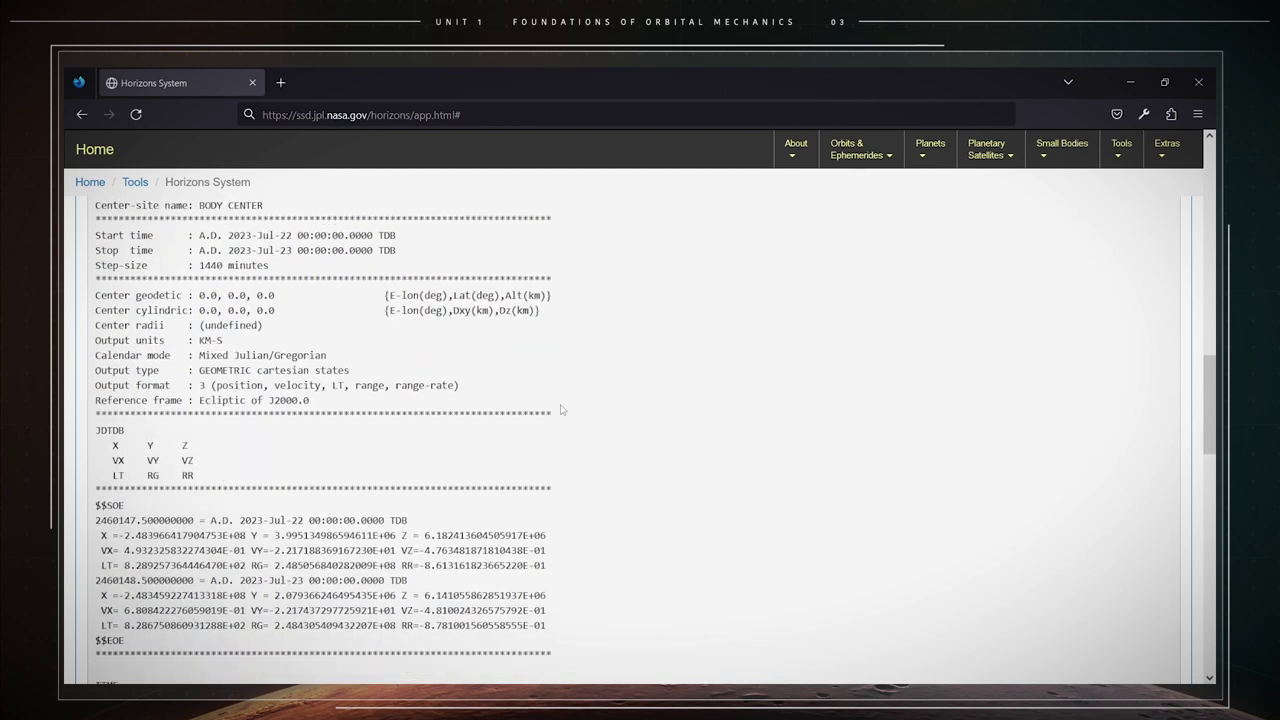
scroll(562, 409, down, 10)
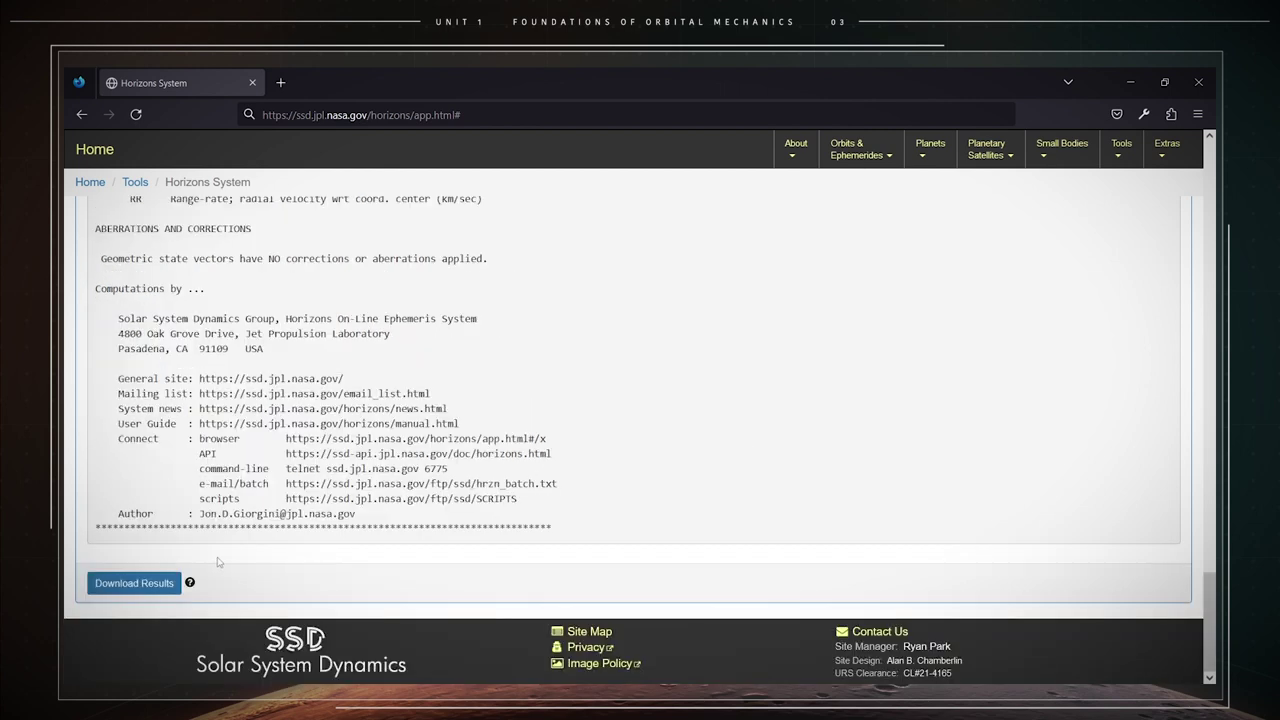